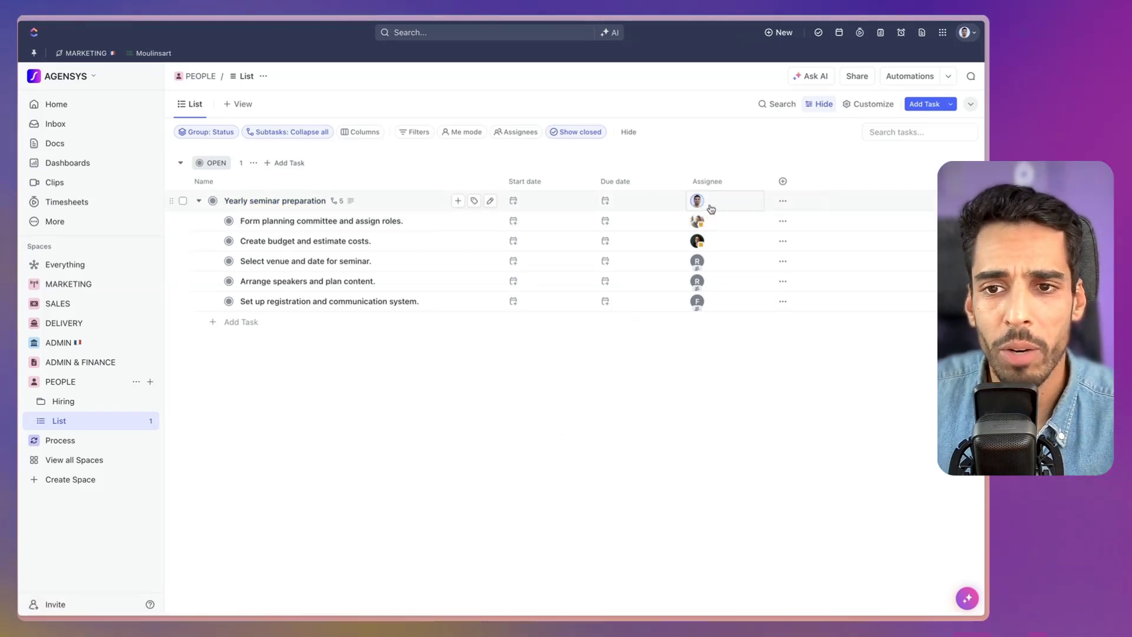
Review the Yearly seminar preparation task's plan and its five assigned subtasks, then return to the list.
click(299, 201)
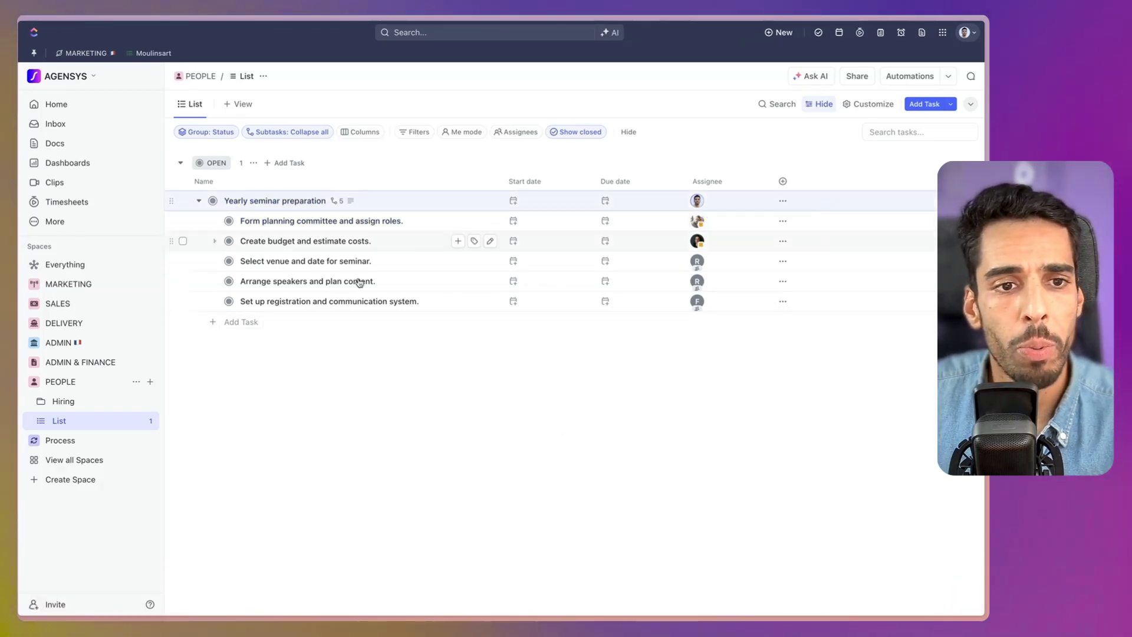
scroll(389, 413, down, 5)
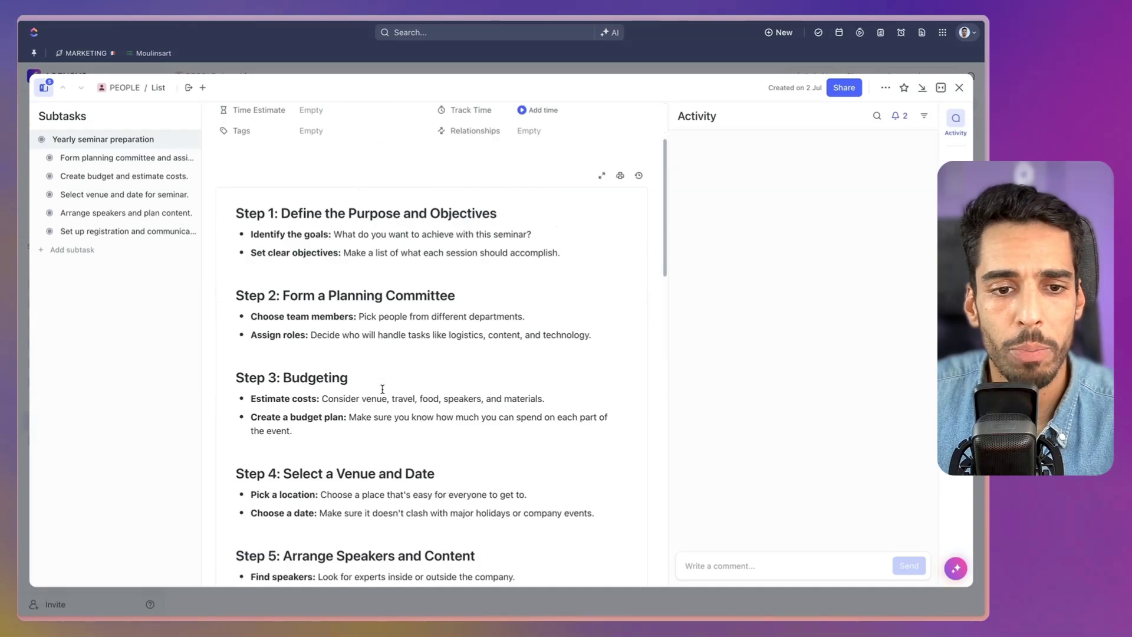
scroll(377, 306, down, 10)
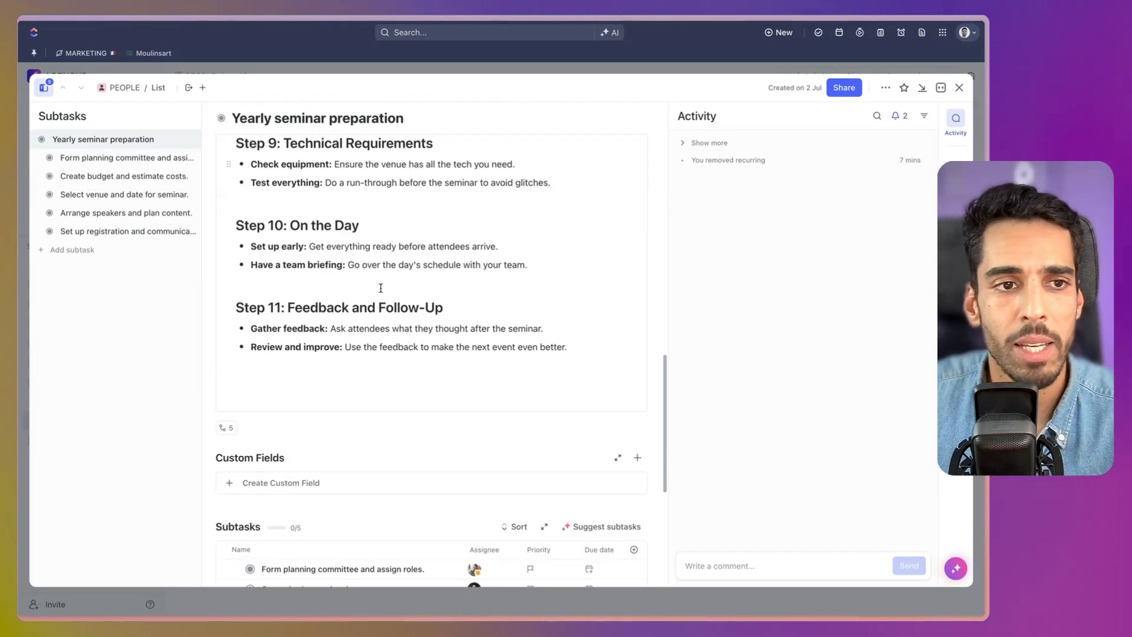
scroll(381, 288, up, 3)
scroll(365, 271, down, 6)
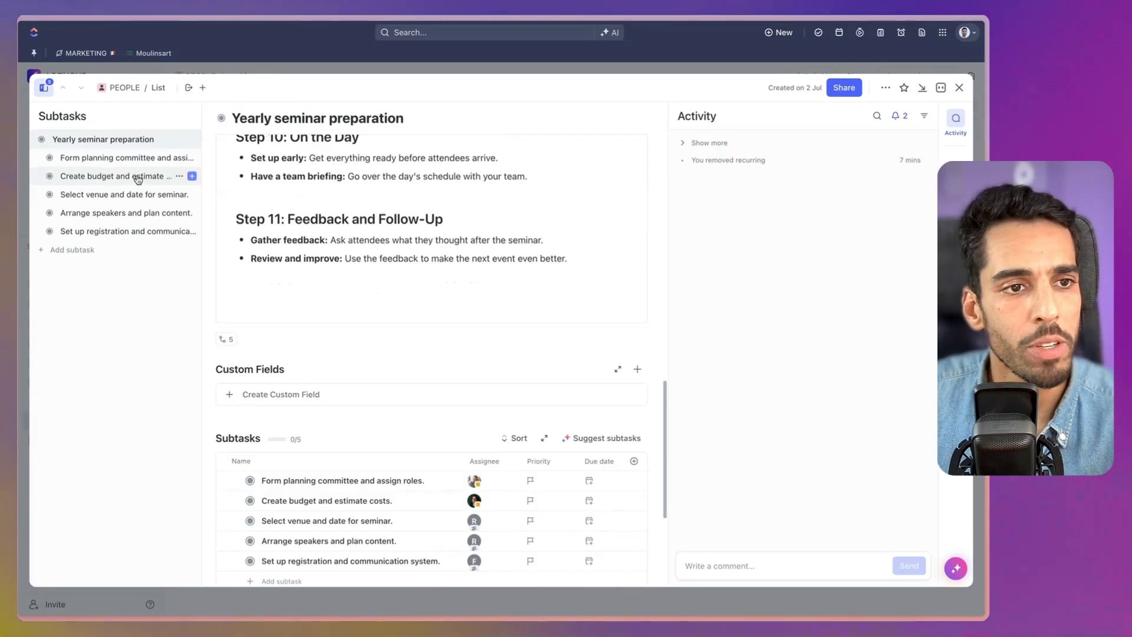
click(960, 87)
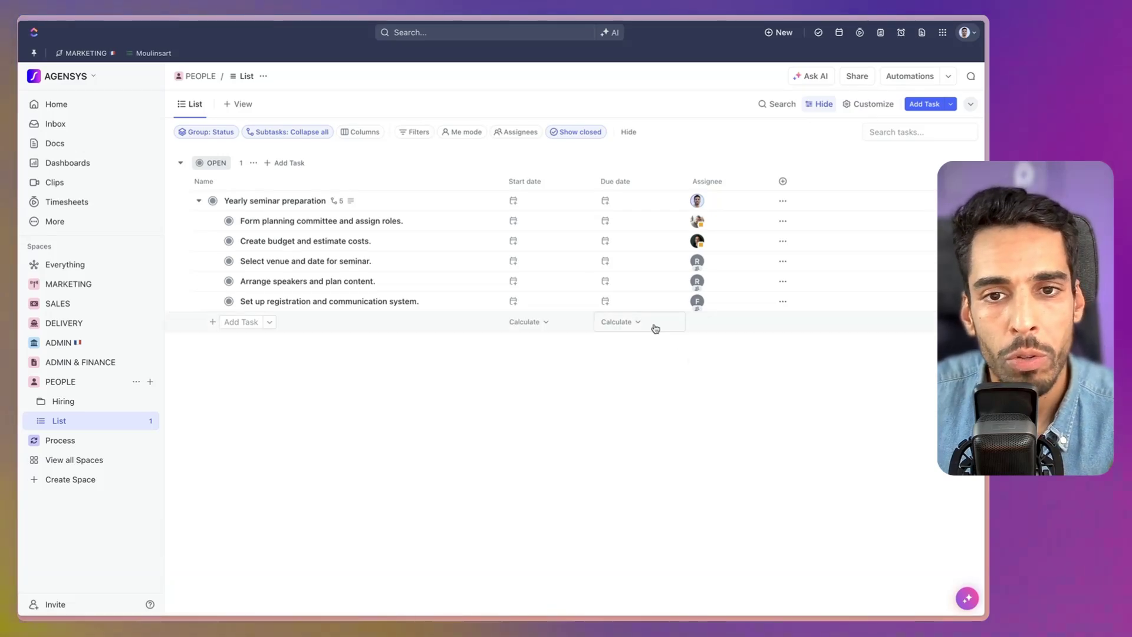
Date the Yearly seminar preparation task from 1 Sep to 30 Sep 2024.
click(523, 202)
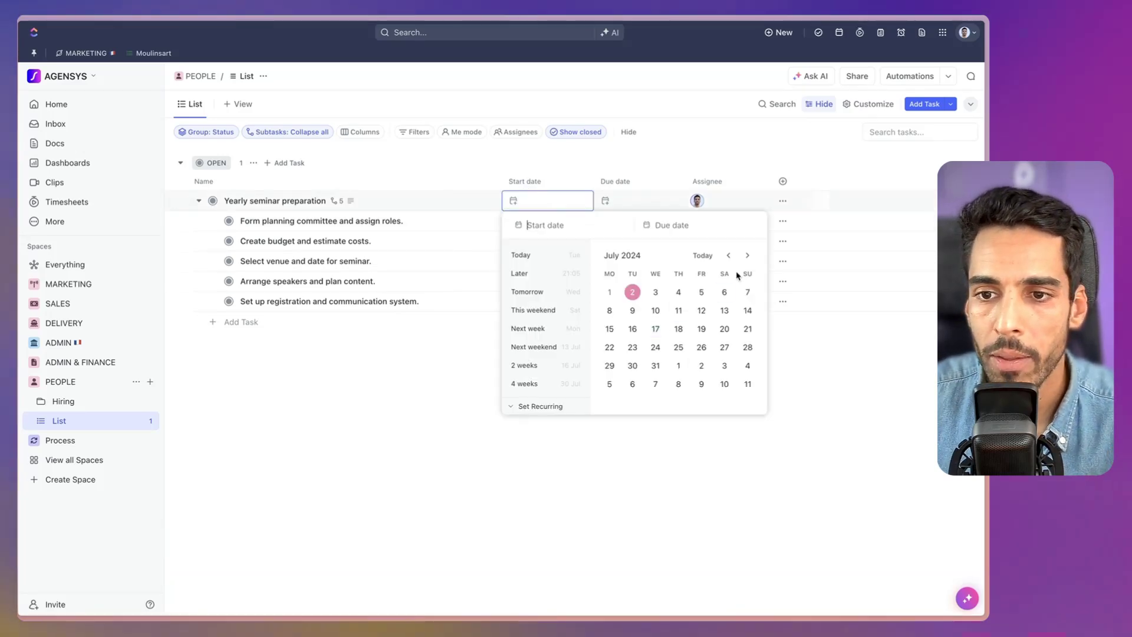
click(746, 257)
click(746, 257)
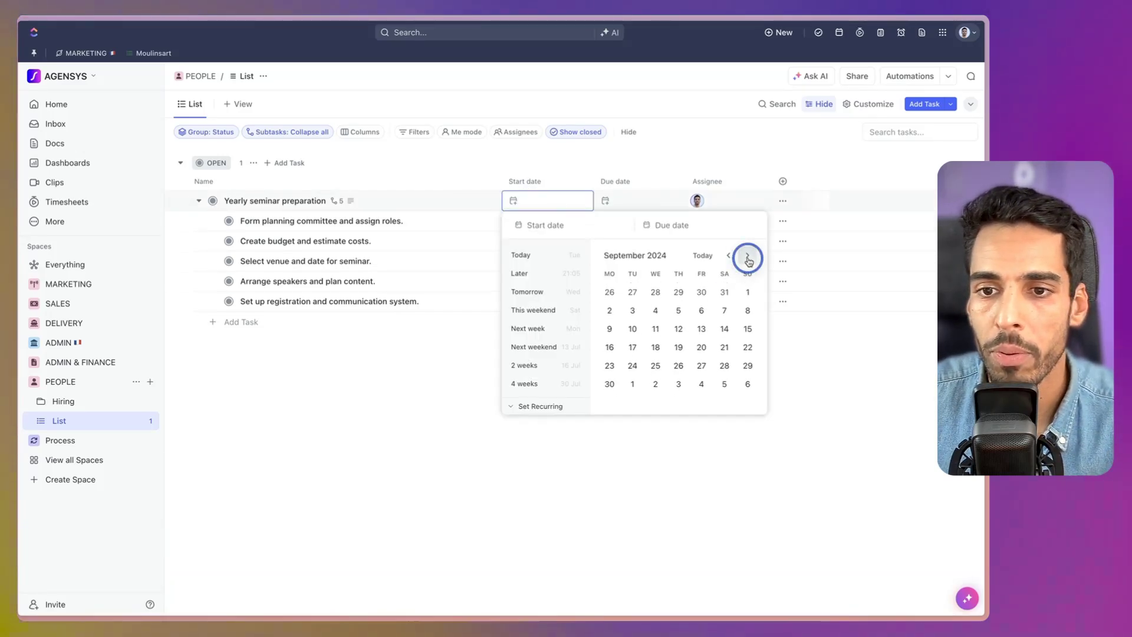
click(746, 256)
click(729, 255)
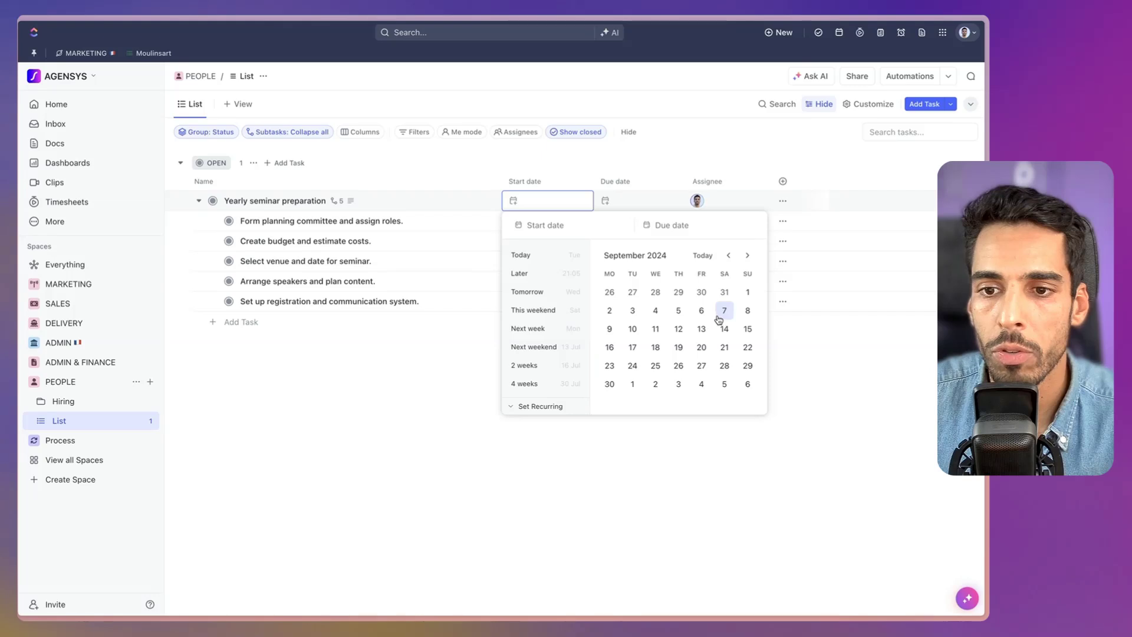
click(748, 292)
click(611, 384)
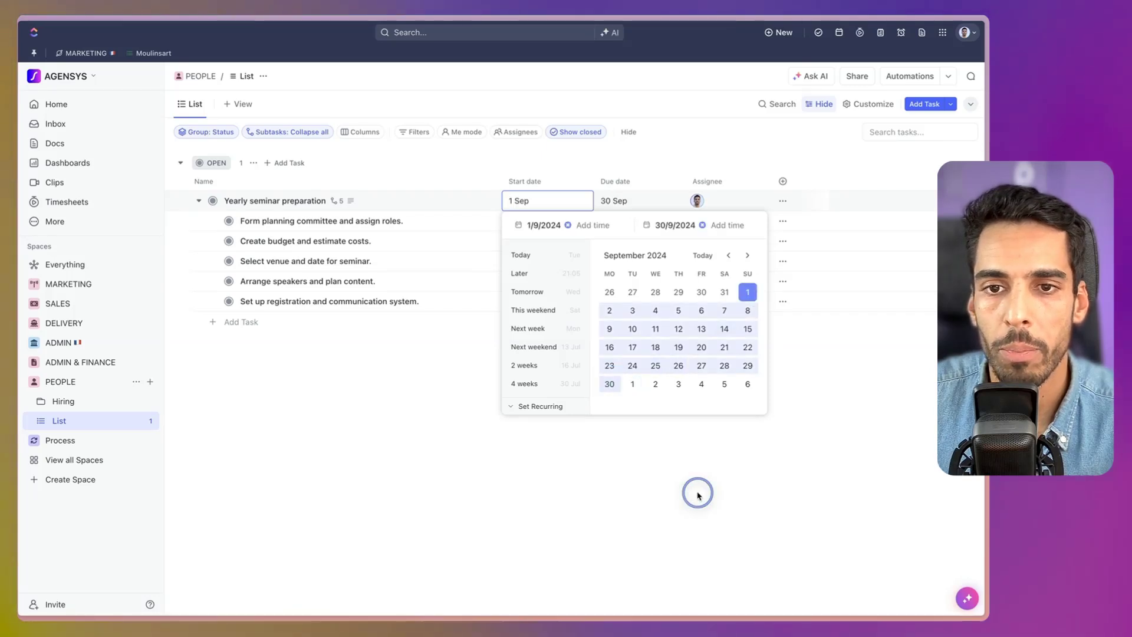
click(685, 503)
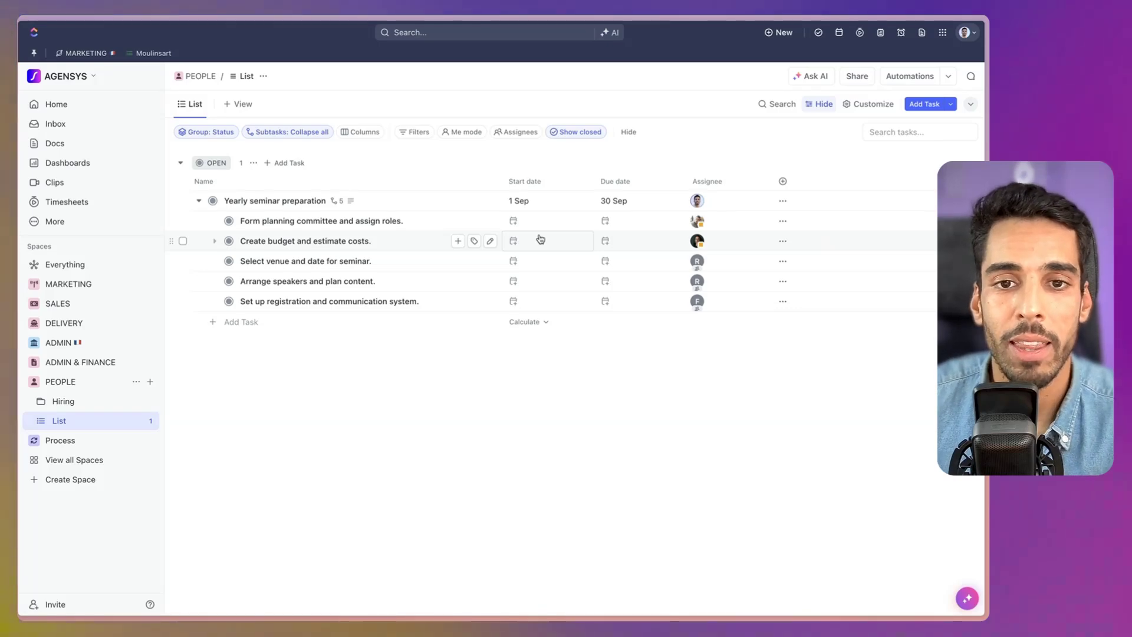
Schedule Form planning committee for 2–6 Sep and Create budget and estimate costs for 9–13 Sep.
click(525, 221)
click(610, 331)
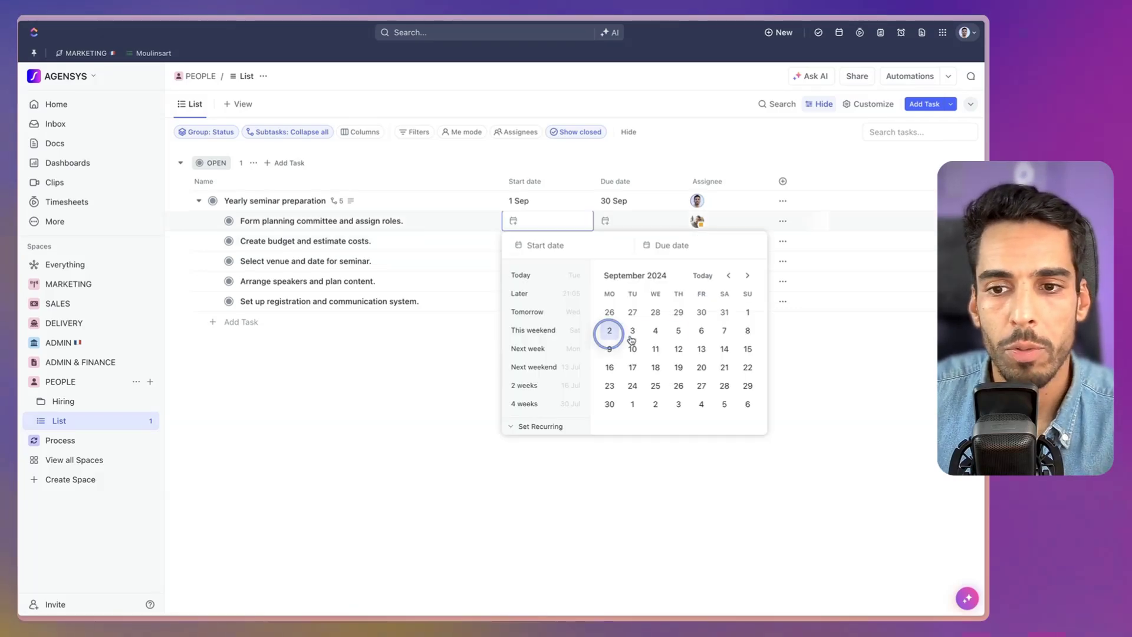
click(701, 331)
click(525, 240)
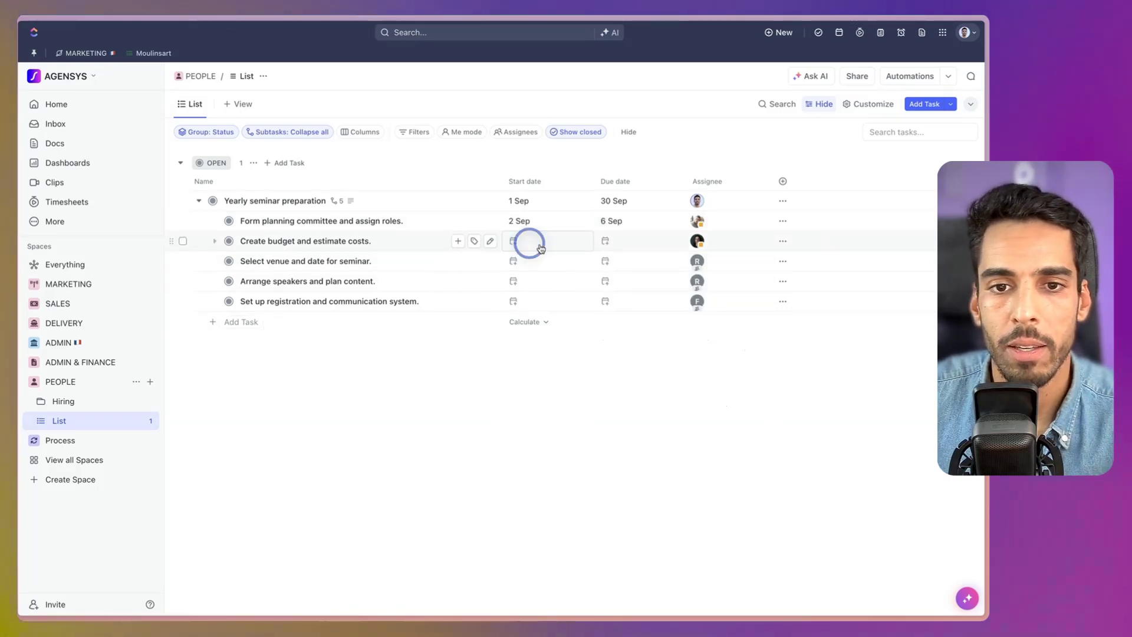
click(750, 297)
click(748, 295)
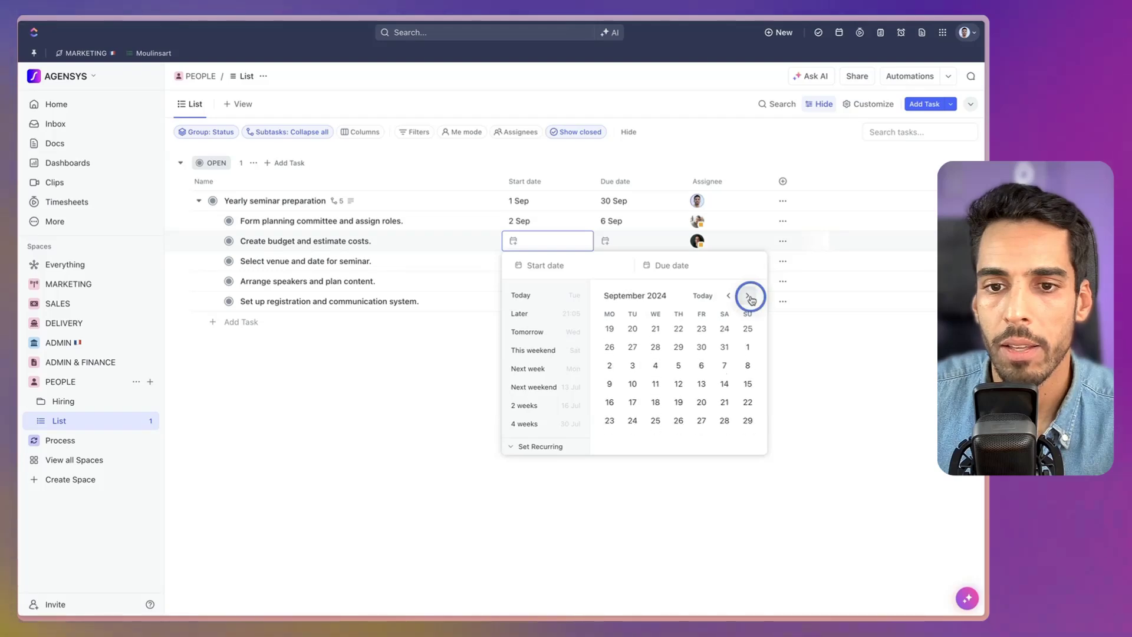
click(748, 295)
click(728, 296)
click(609, 369)
click(701, 368)
Date Select venue and date 9–13 Sep and Arrange speakers and plan content 23–27 Sep.
click(833, 361)
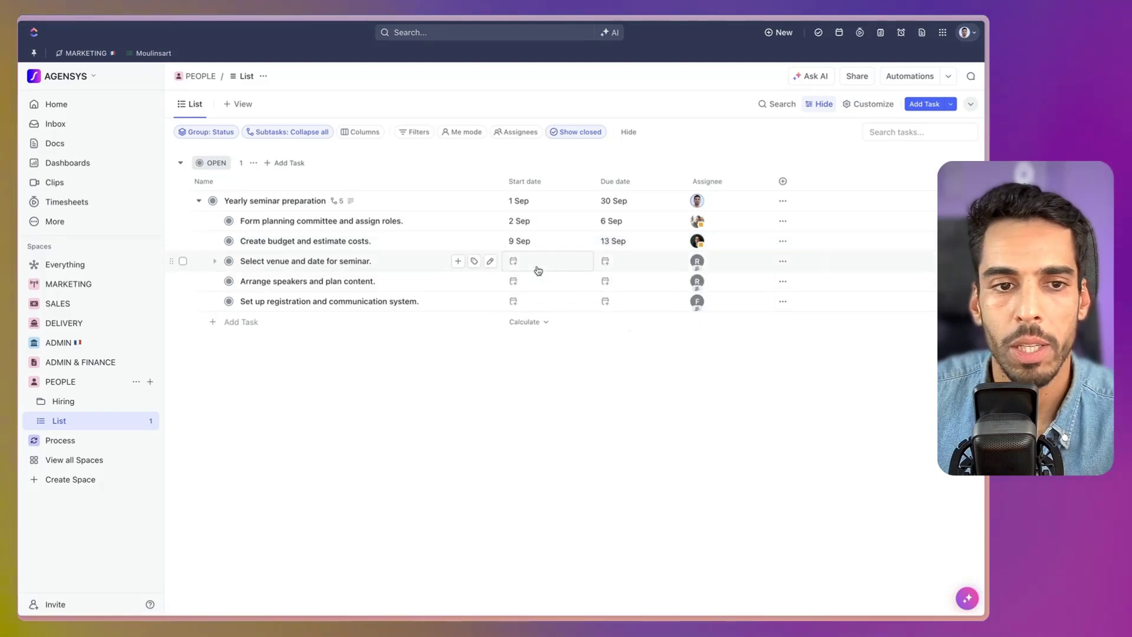
click(533, 264)
click(744, 316)
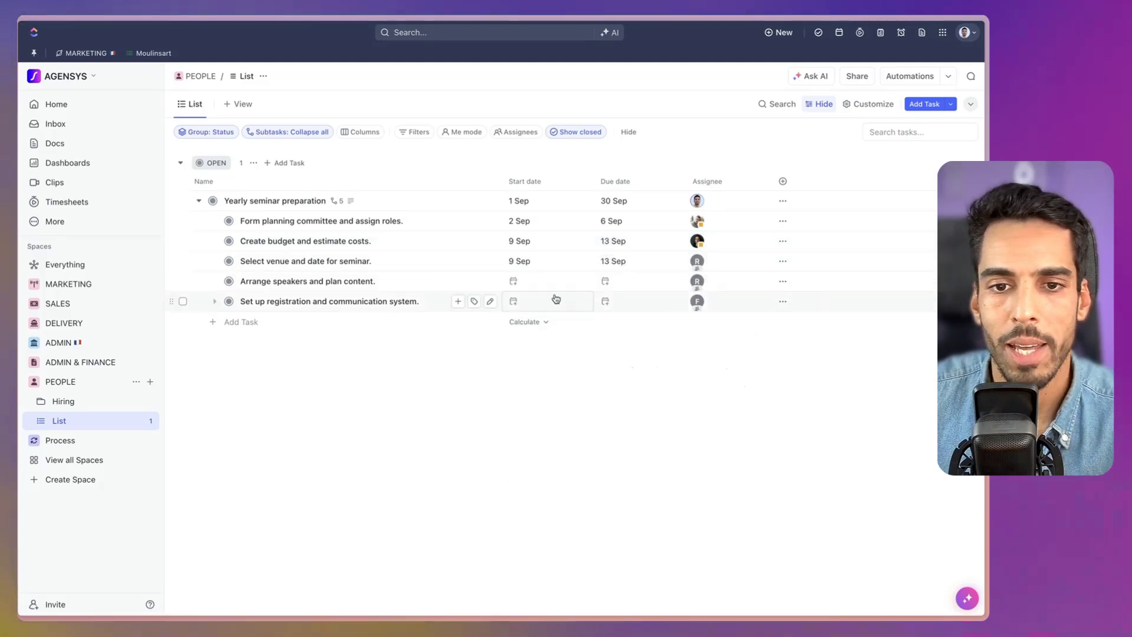
click(533, 281)
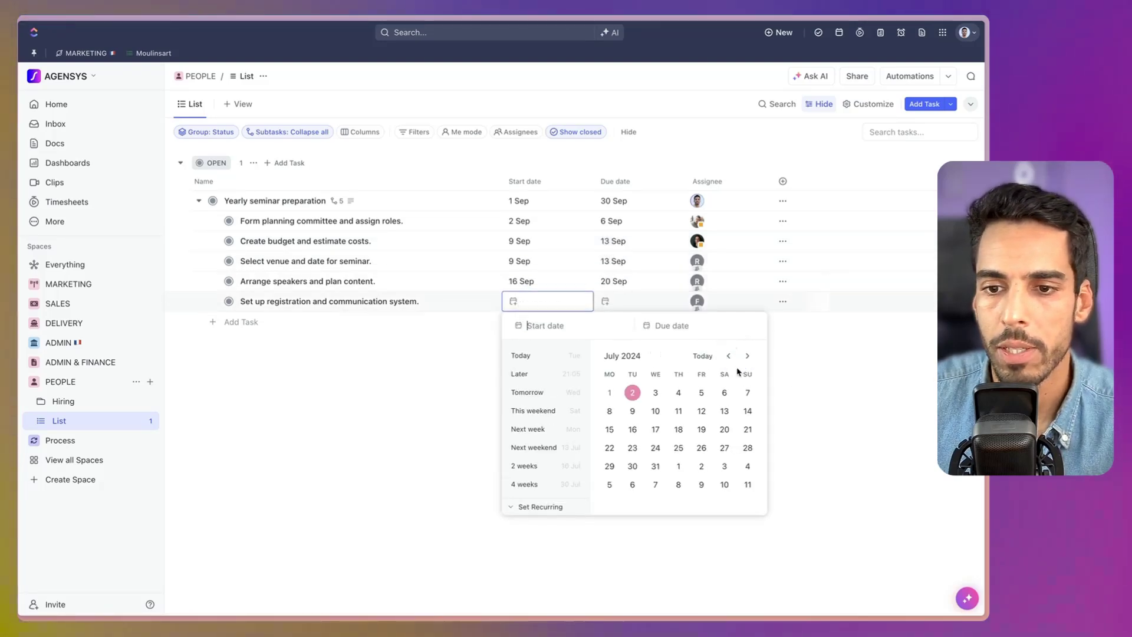
click(746, 357)
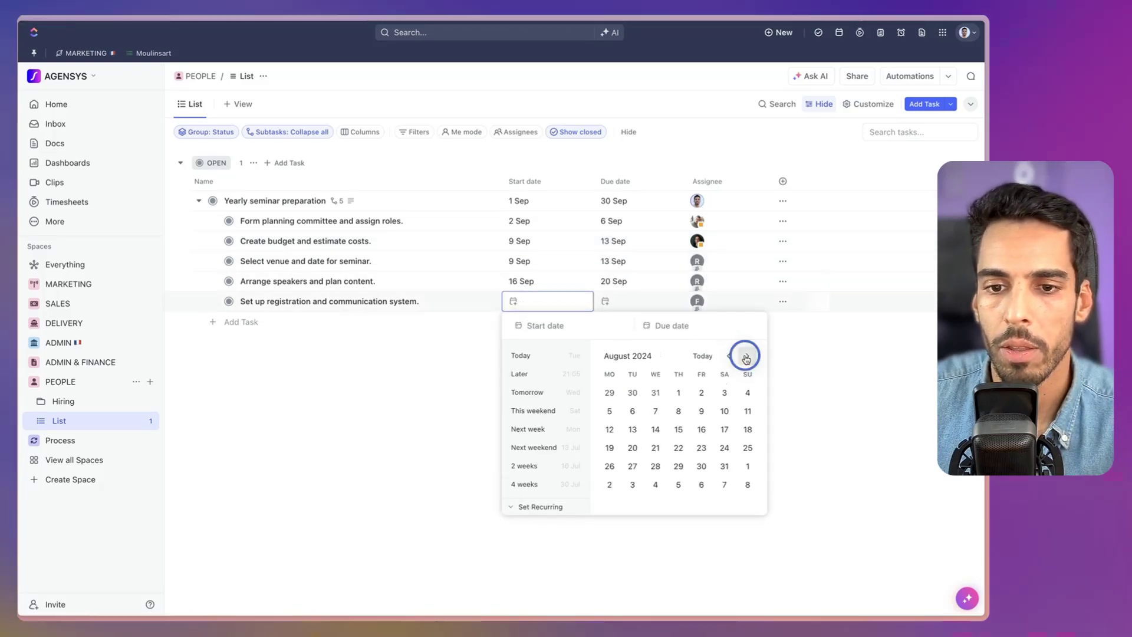
click(746, 356)
click(609, 461)
click(701, 461)
click(860, 438)
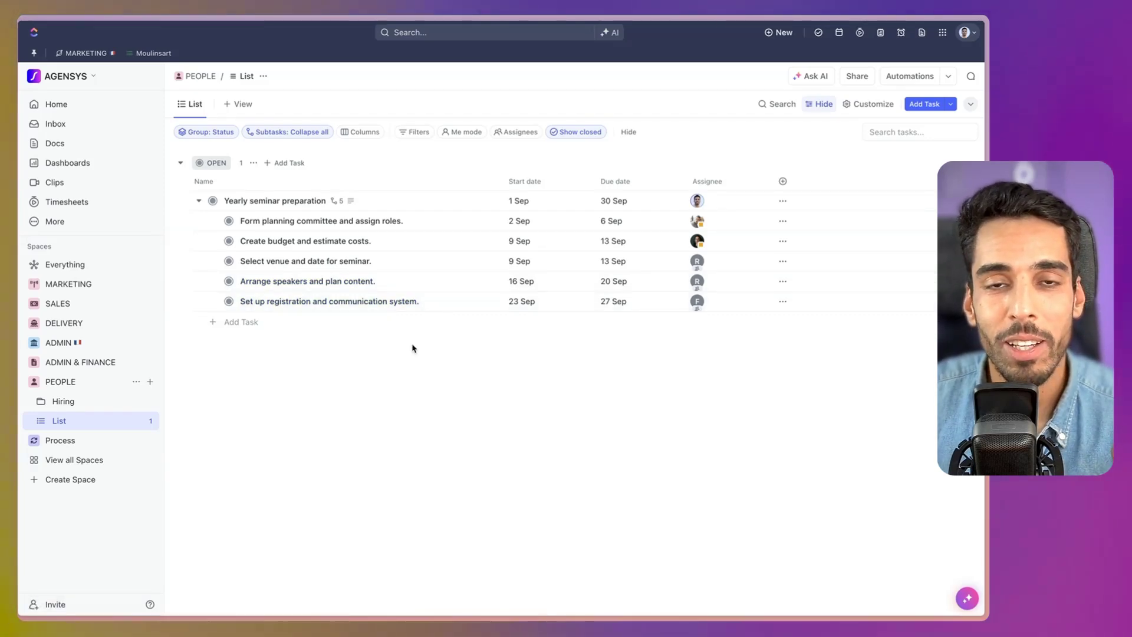
Make the seminar task repeat yearly, recurring on schedule.
click(611, 202)
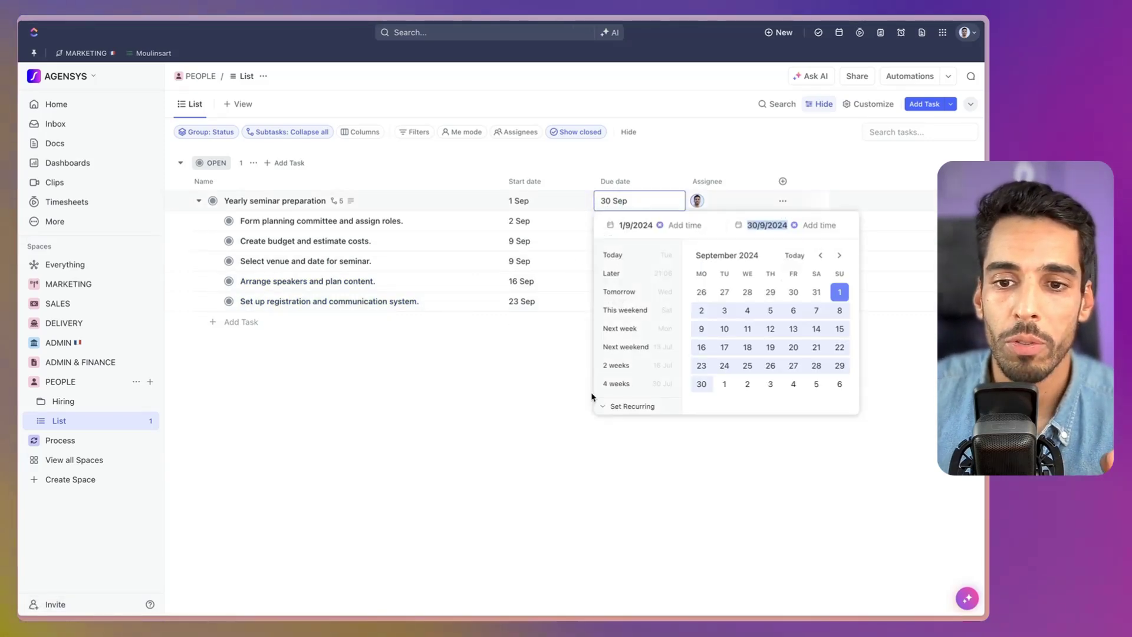
click(624, 407)
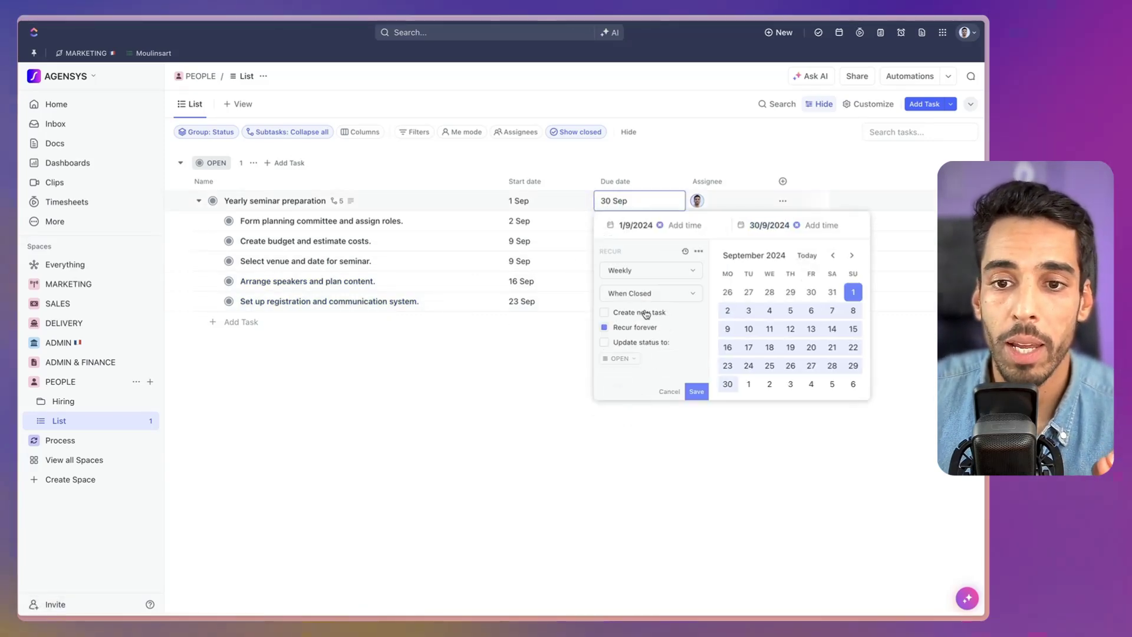
click(627, 273)
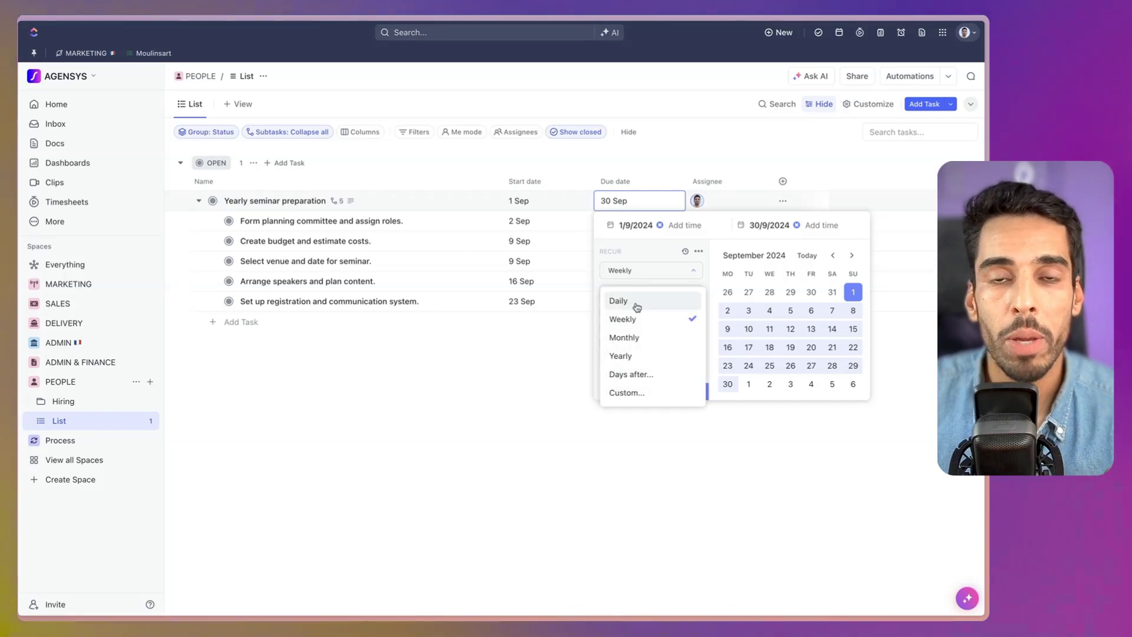
click(629, 356)
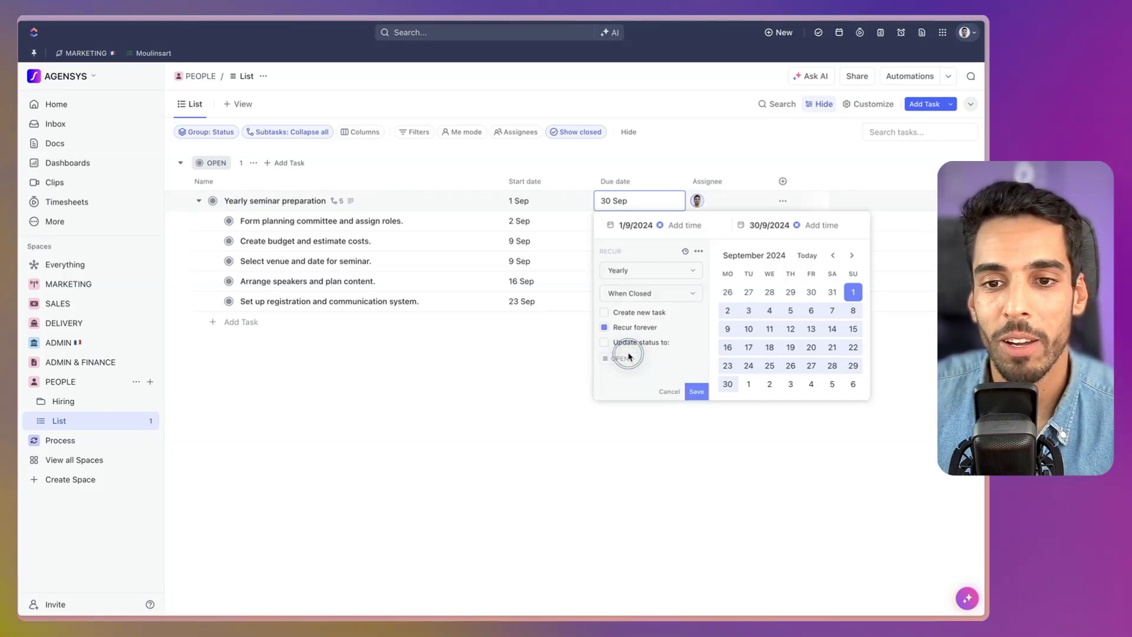
click(636, 294)
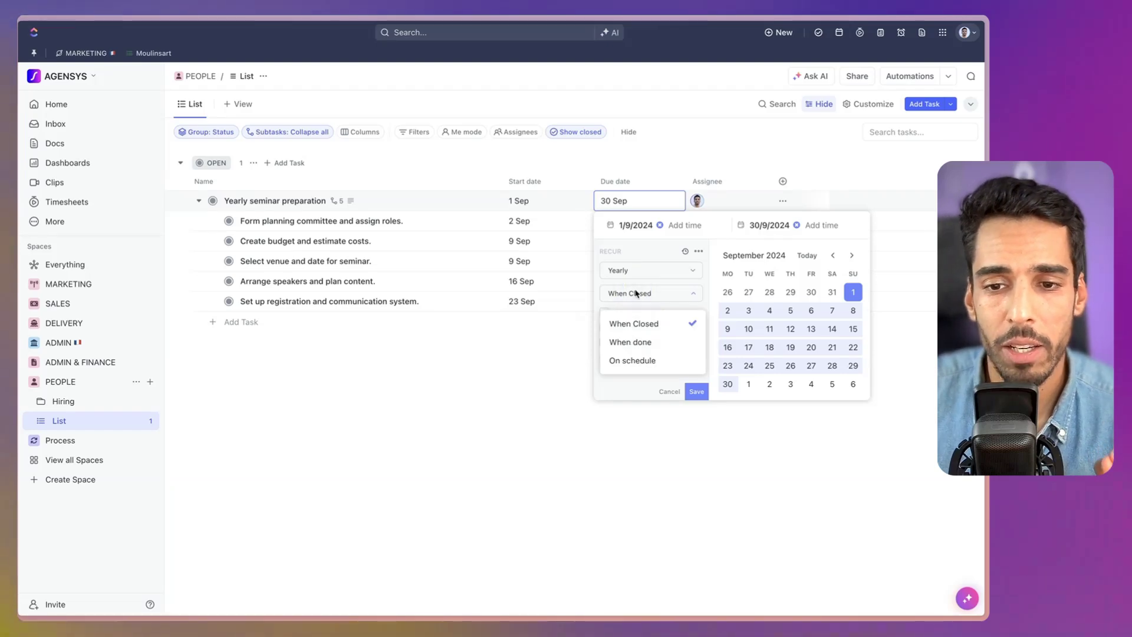
click(633, 360)
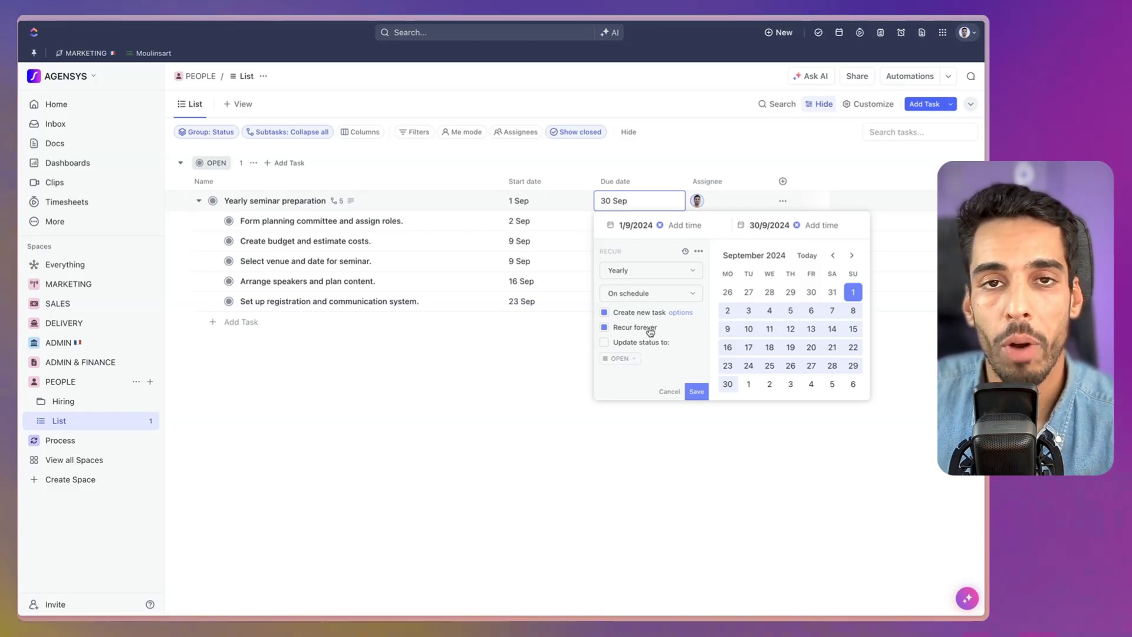
Set the recurrence to run forever with new copies reset to OPEN status, and save.
click(650, 332)
click(666, 382)
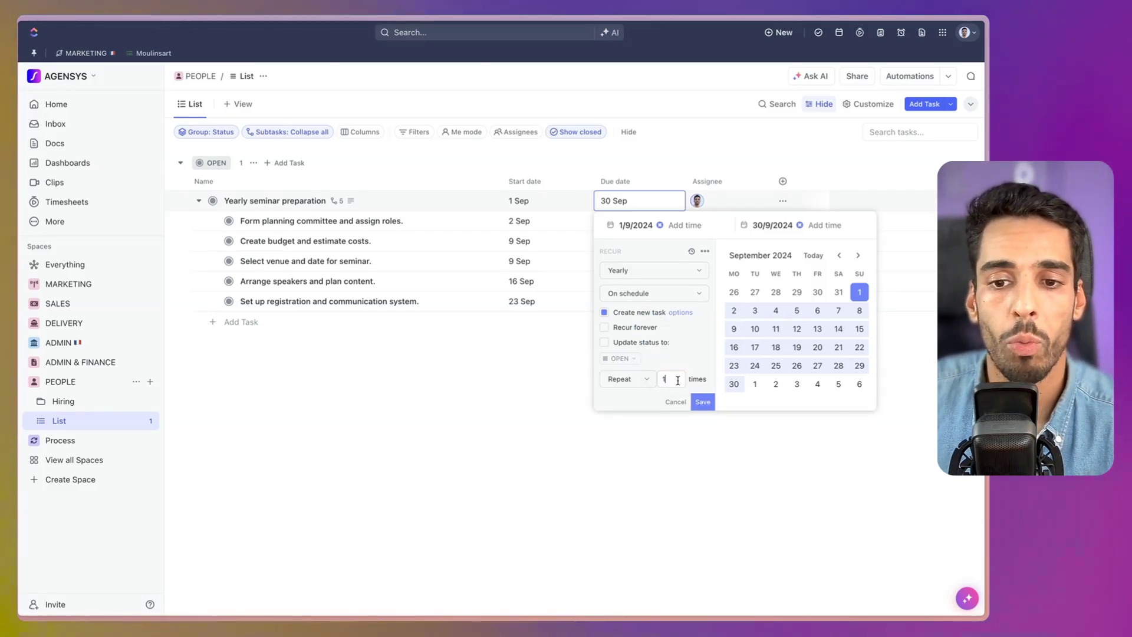
click(642, 330)
click(618, 345)
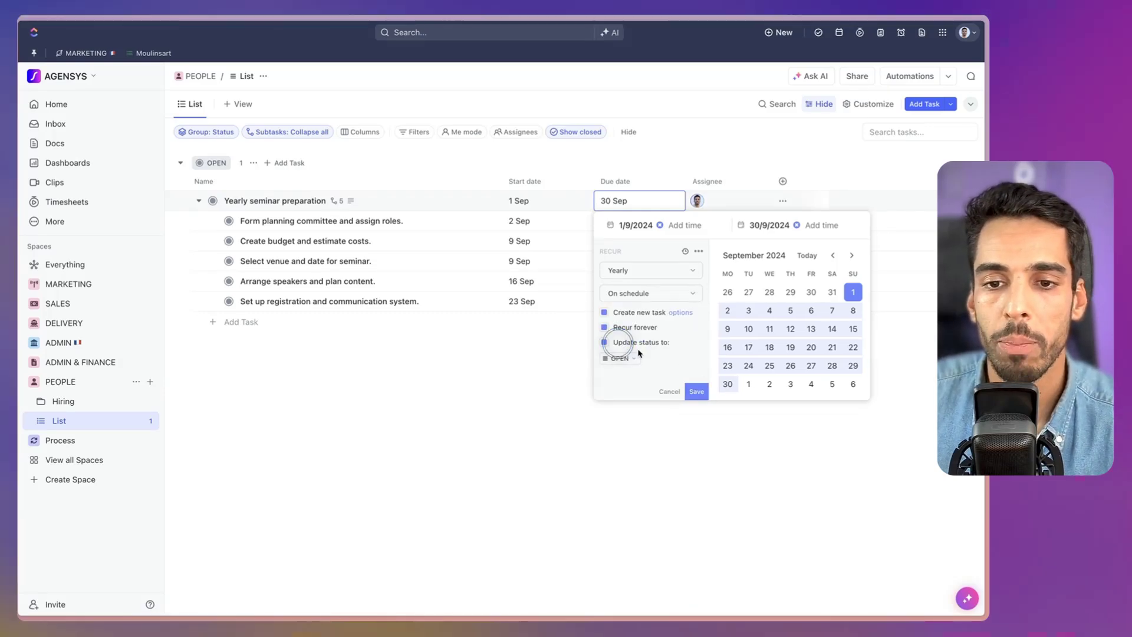
click(630, 358)
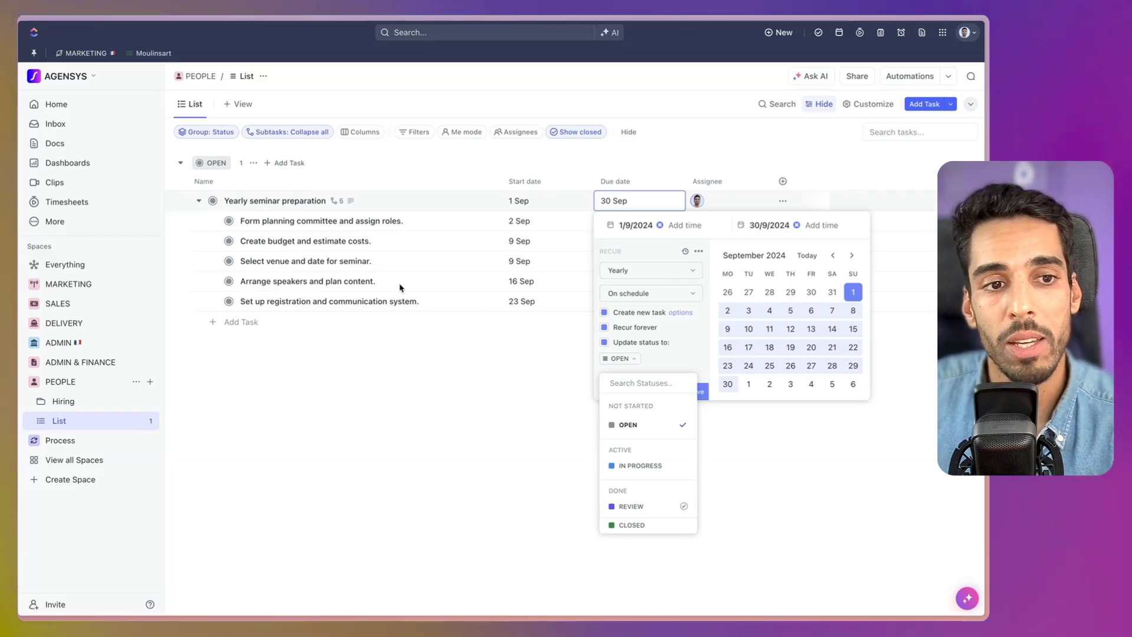
click(708, 389)
click(701, 392)
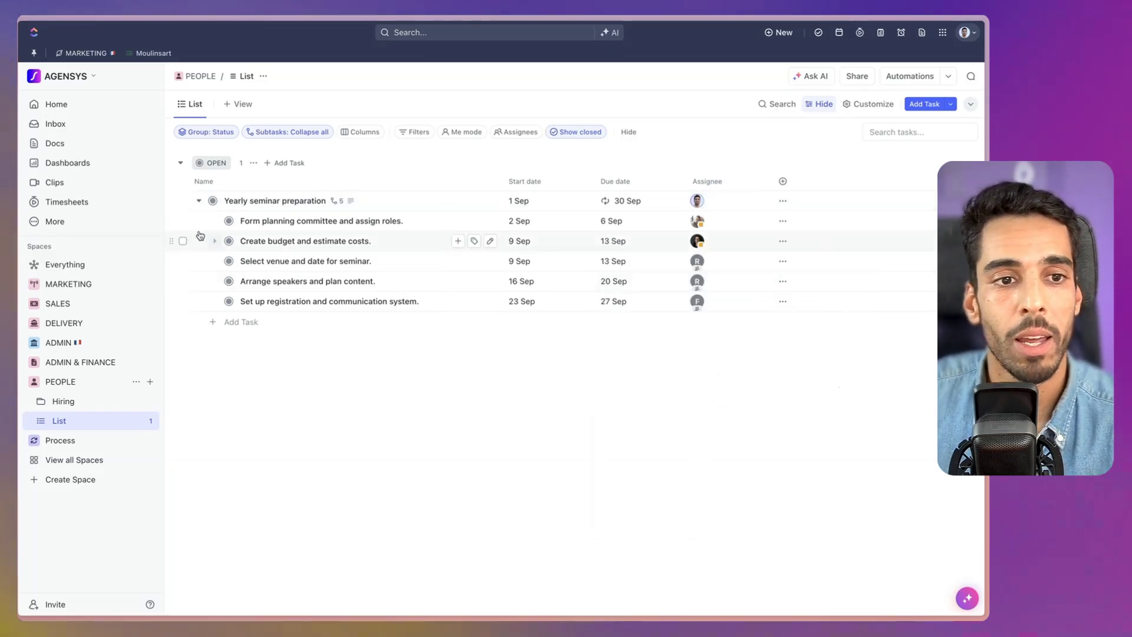
Set the seminar task to IN PROGRESS and check its yearly recurrence settings.
click(217, 204)
click(253, 327)
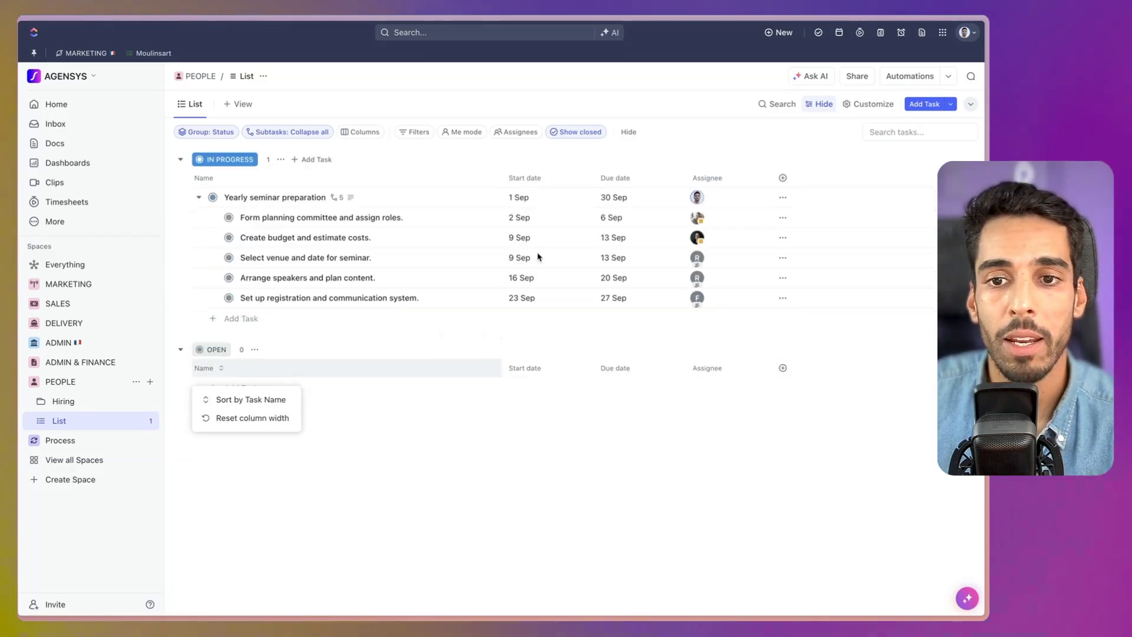
click(620, 199)
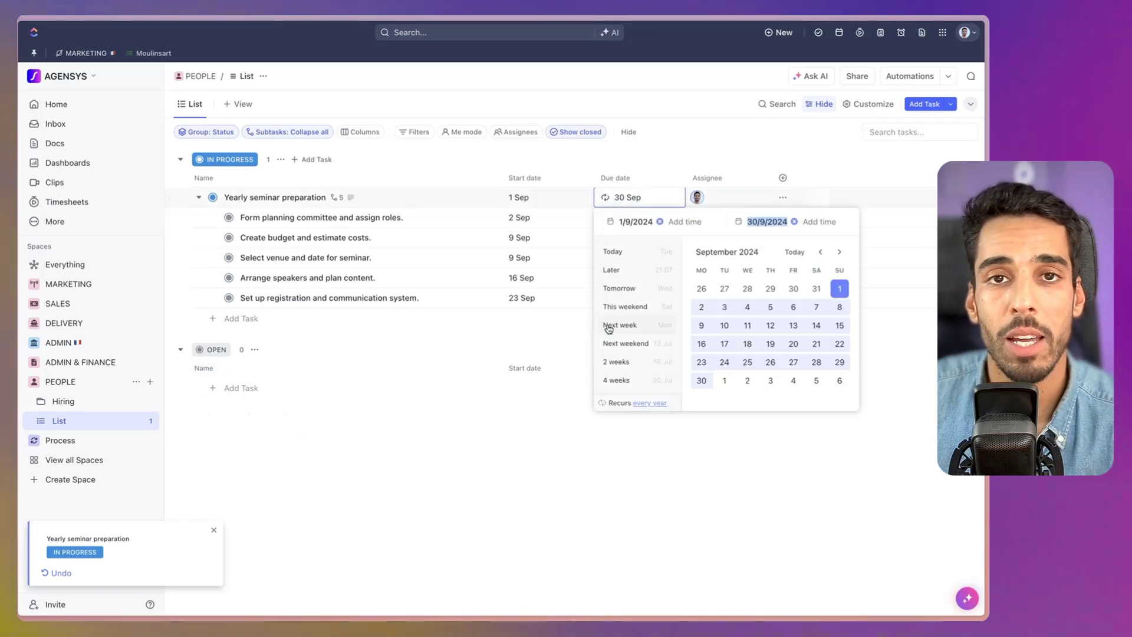
click(645, 404)
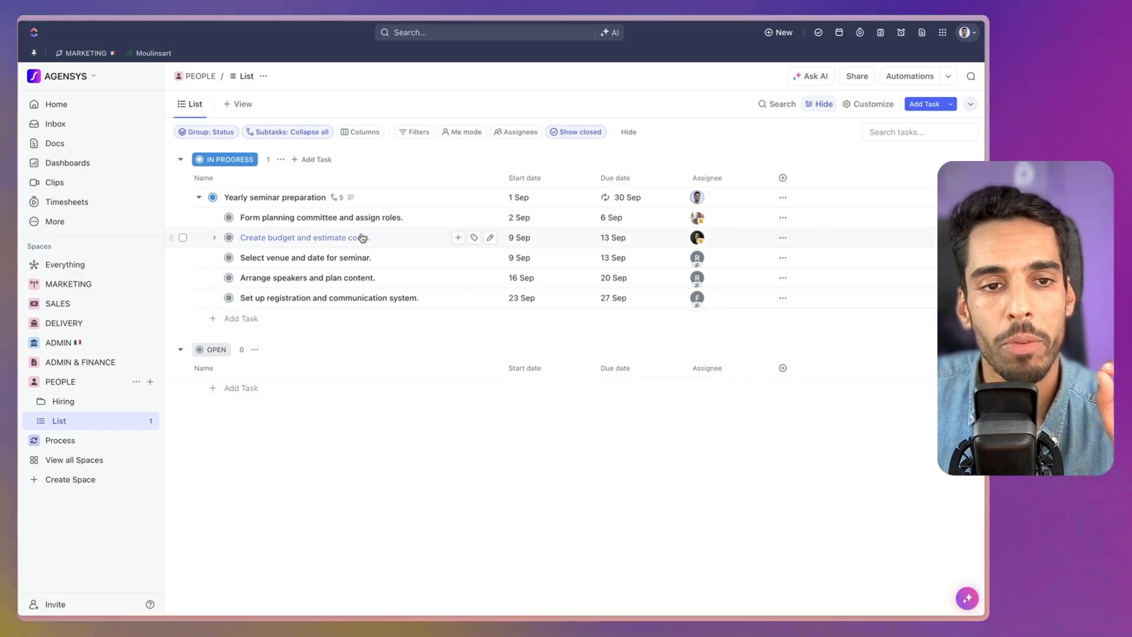
Post a comment with a pasted image on the Yearly seminar preparation task.
click(291, 203)
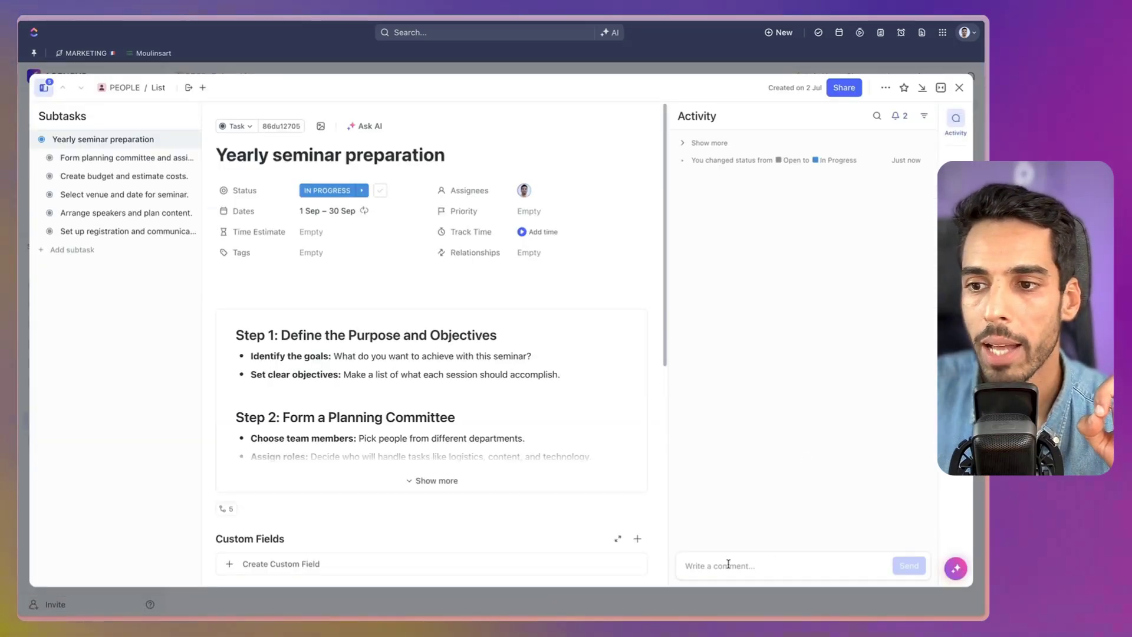
click(729, 564)
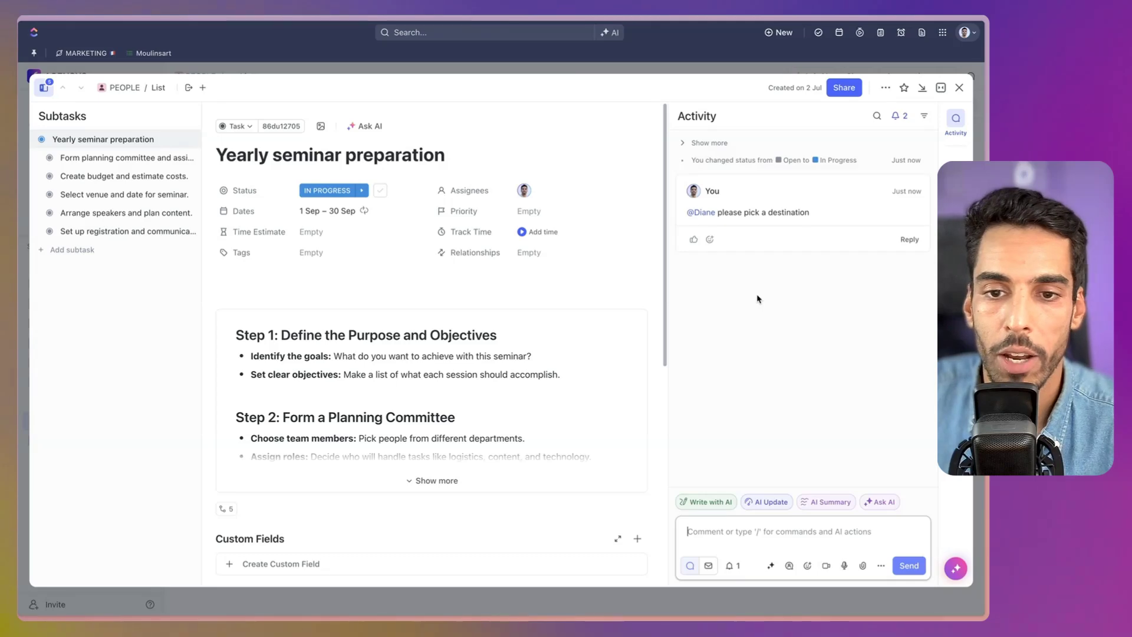
key(ctrl+v)
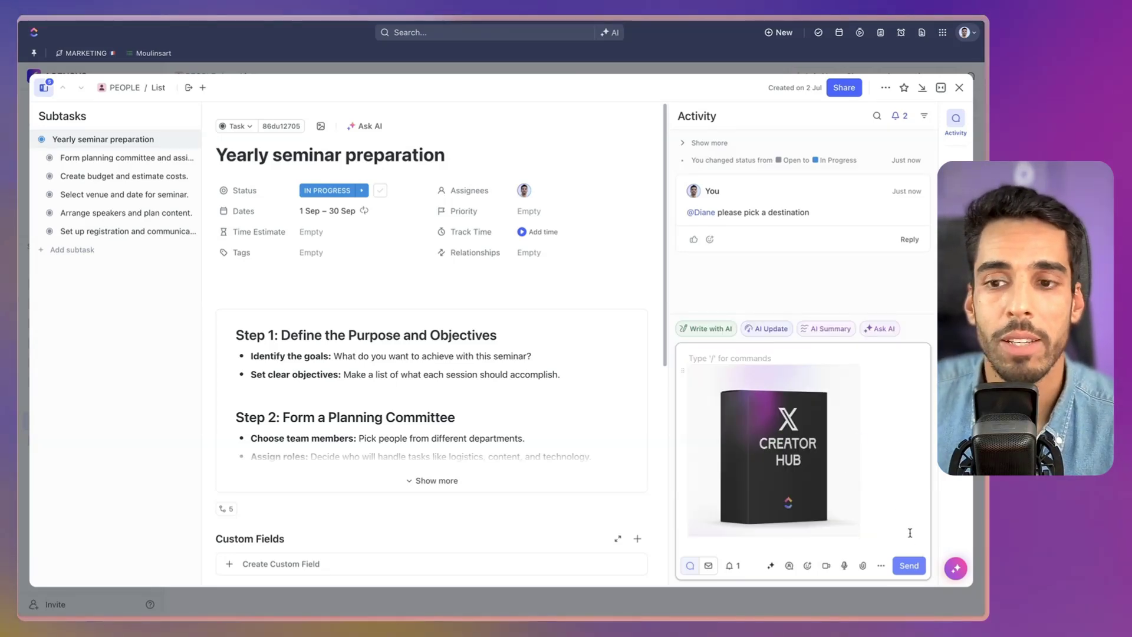
click(902, 565)
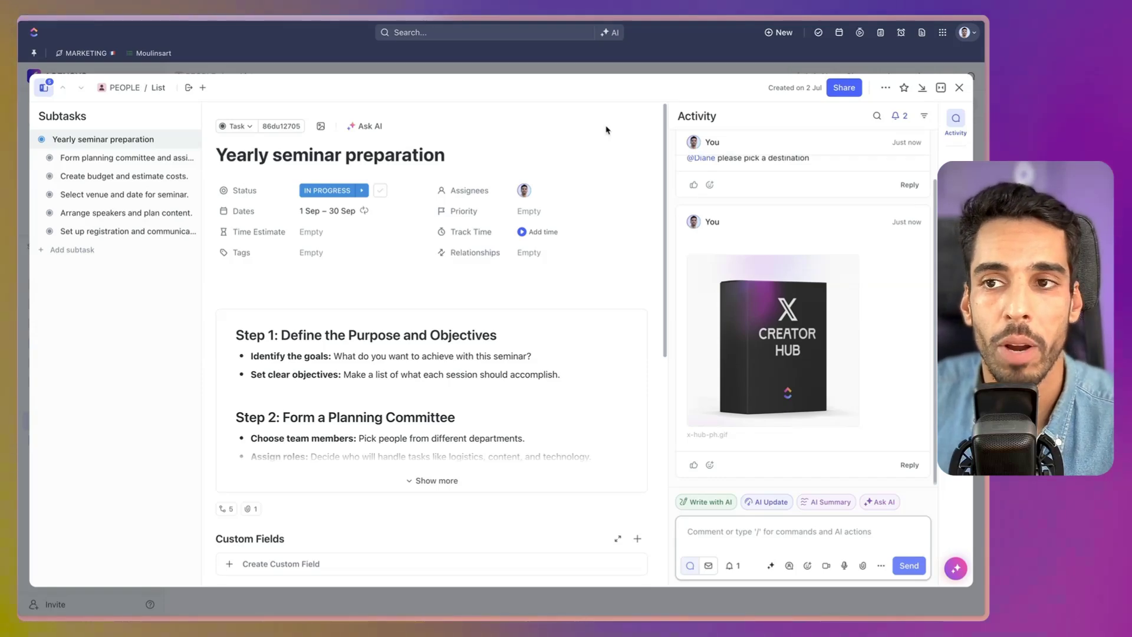
Return to the list and mark the seminar task CLOSED.
click(960, 89)
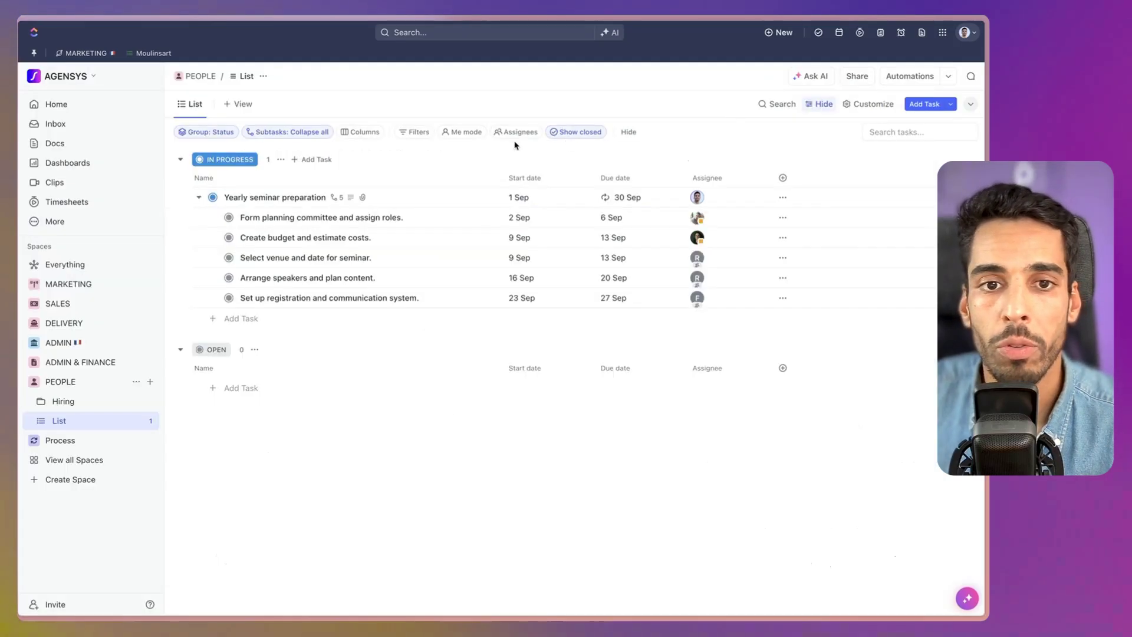
click(212, 197)
click(244, 384)
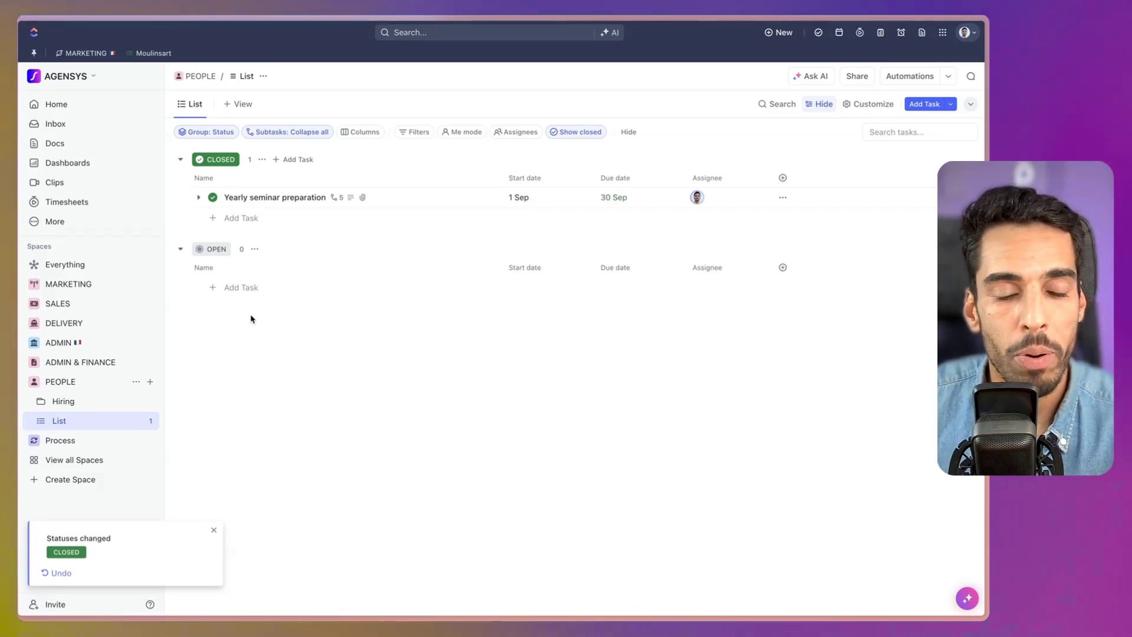
Inspect the new OPEN 1/9/25–30/9/25 copy's activity and comments, then close it.
click(270, 287)
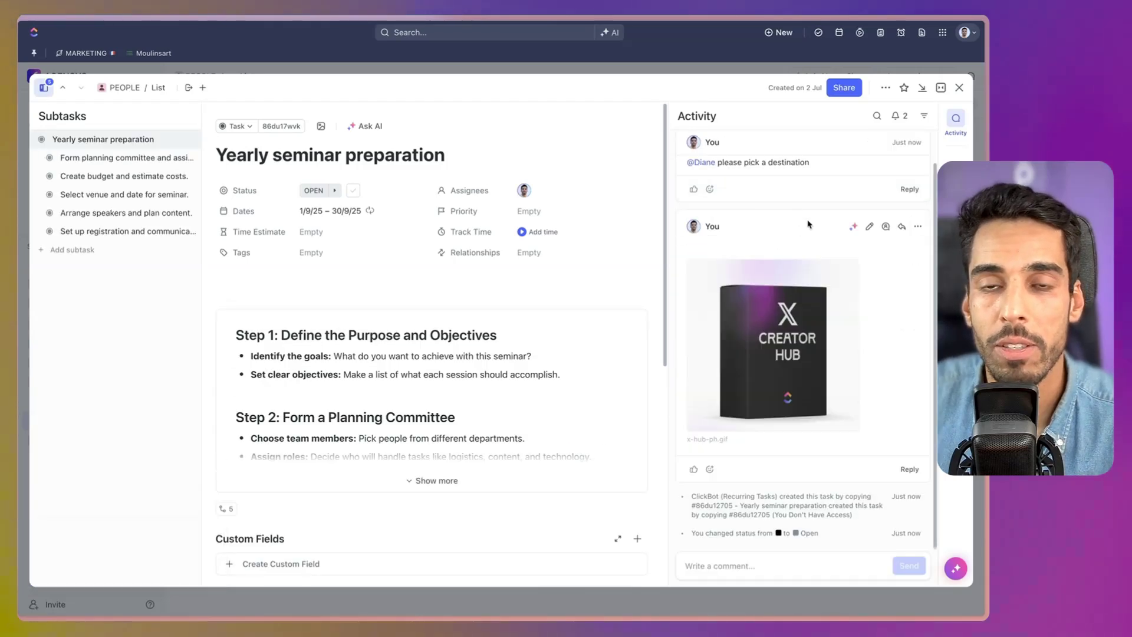
scroll(808, 224, up, 1)
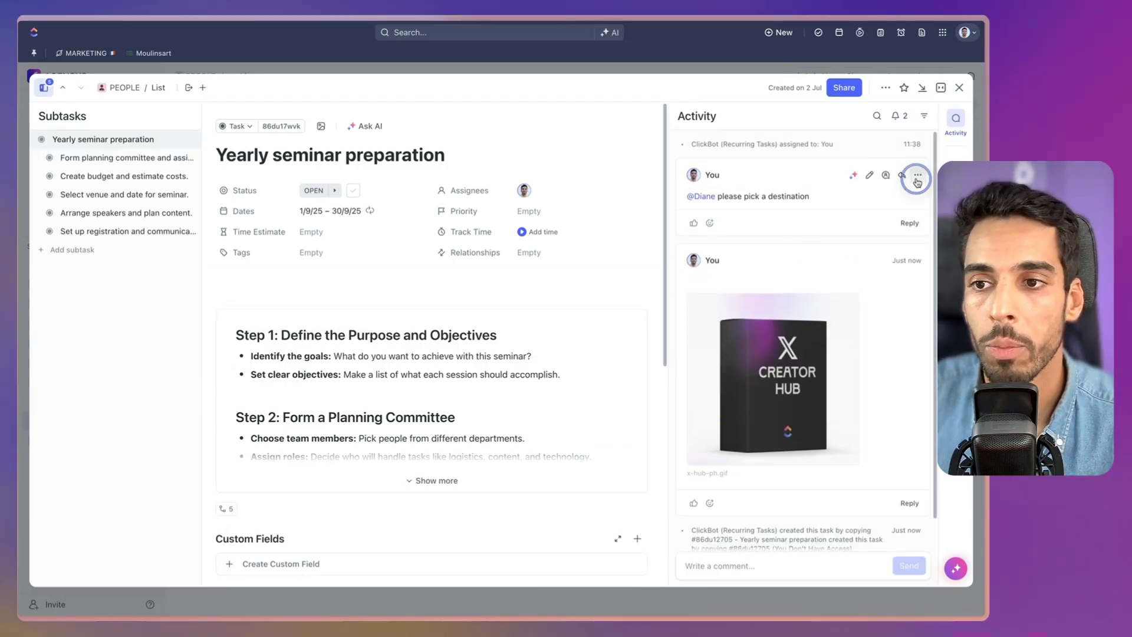
click(918, 177)
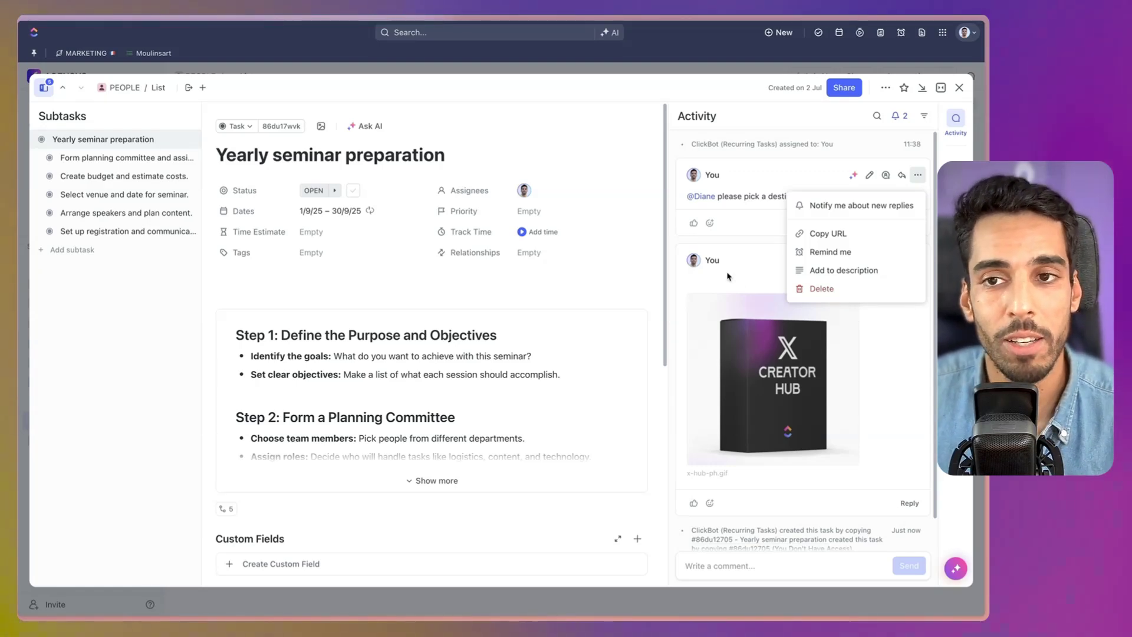
click(961, 90)
click(961, 89)
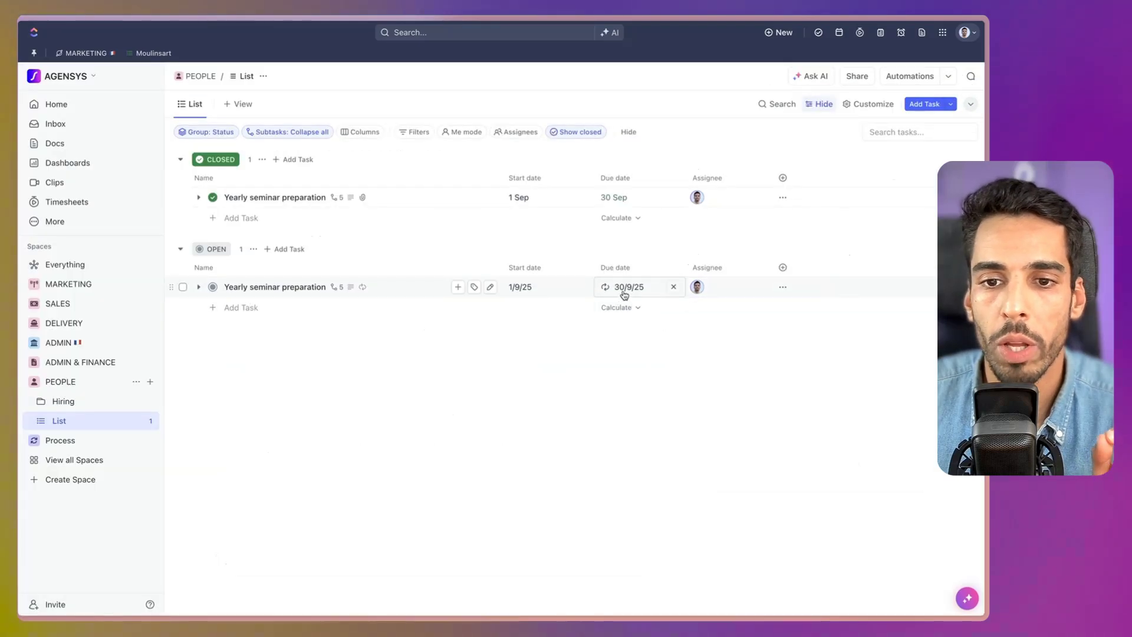
Stop copying Comments and Watchers into new recurring copies and save the recurrence.
click(624, 294)
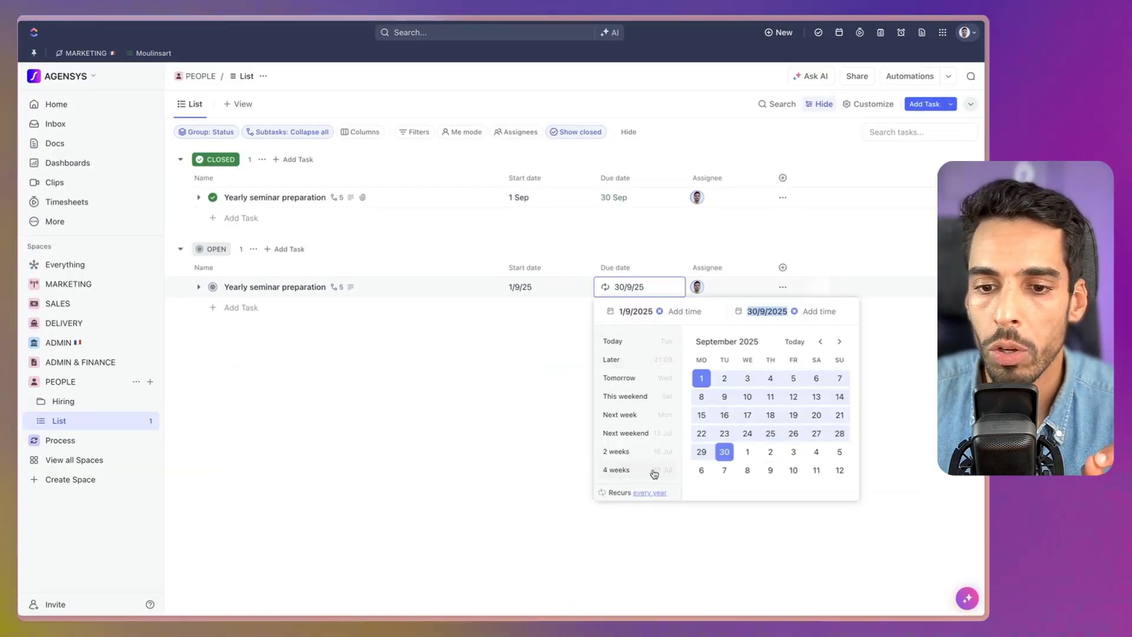
click(655, 493)
click(680, 399)
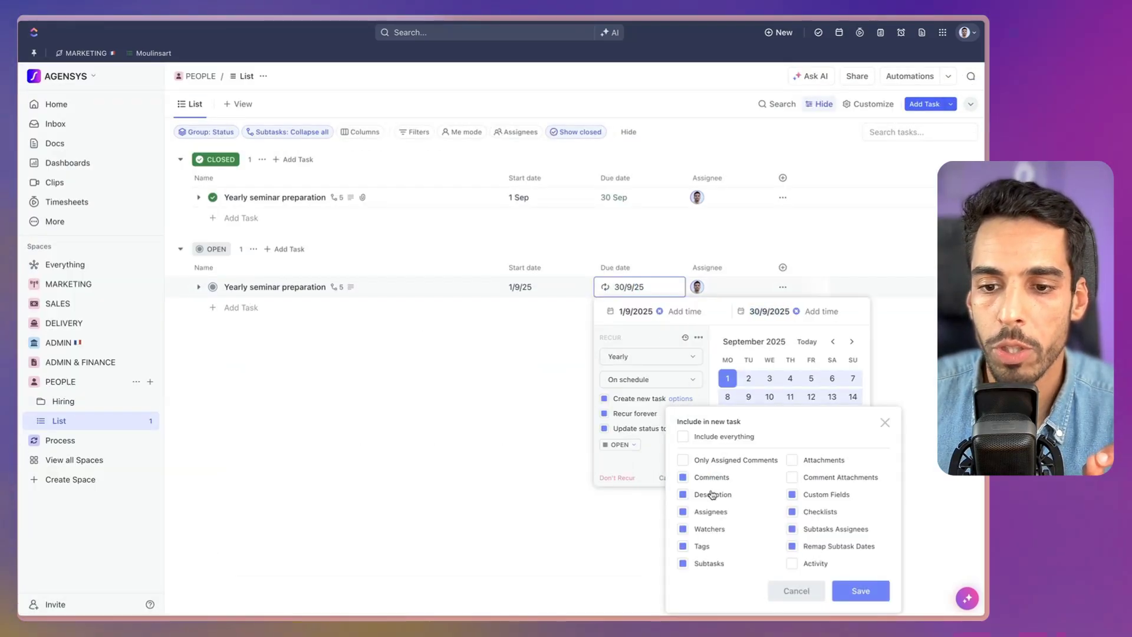
click(684, 478)
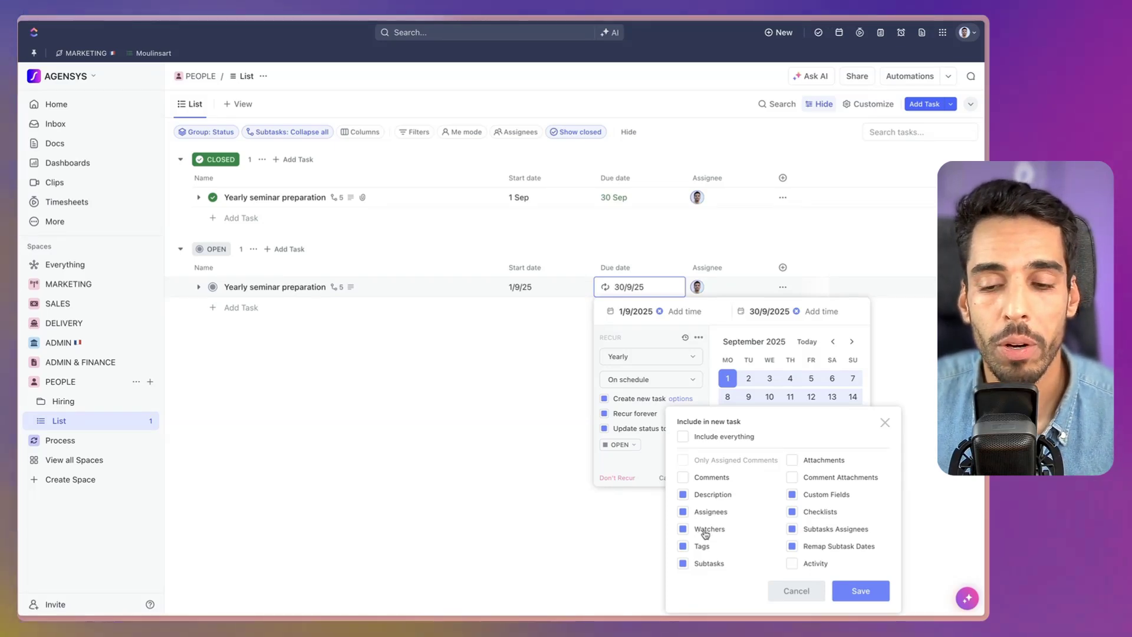
click(685, 528)
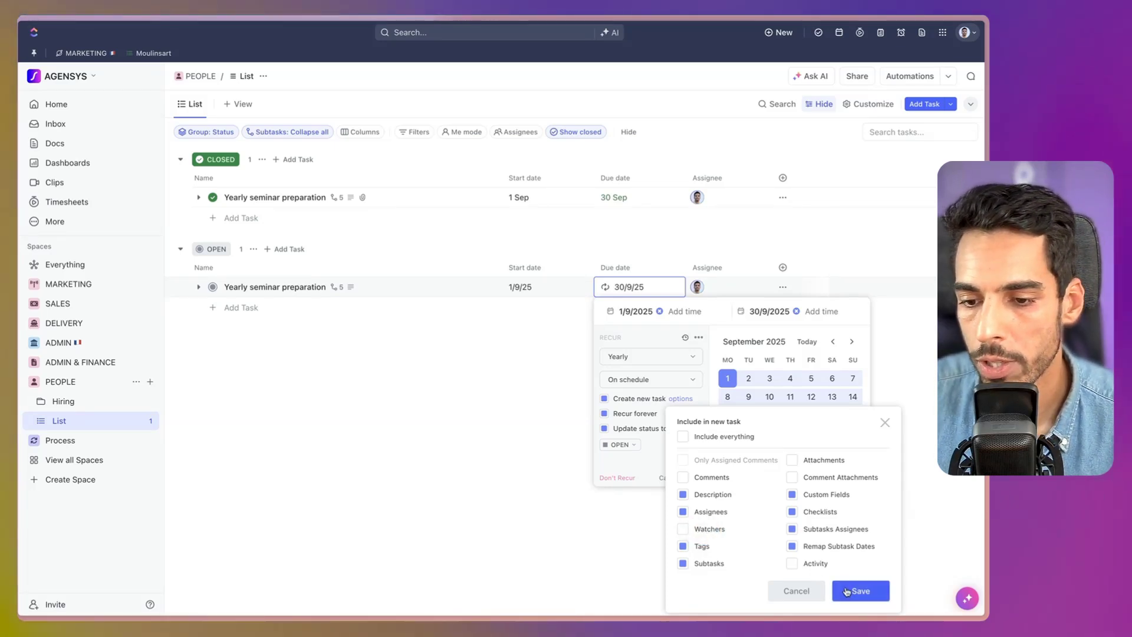
click(853, 592)
click(701, 479)
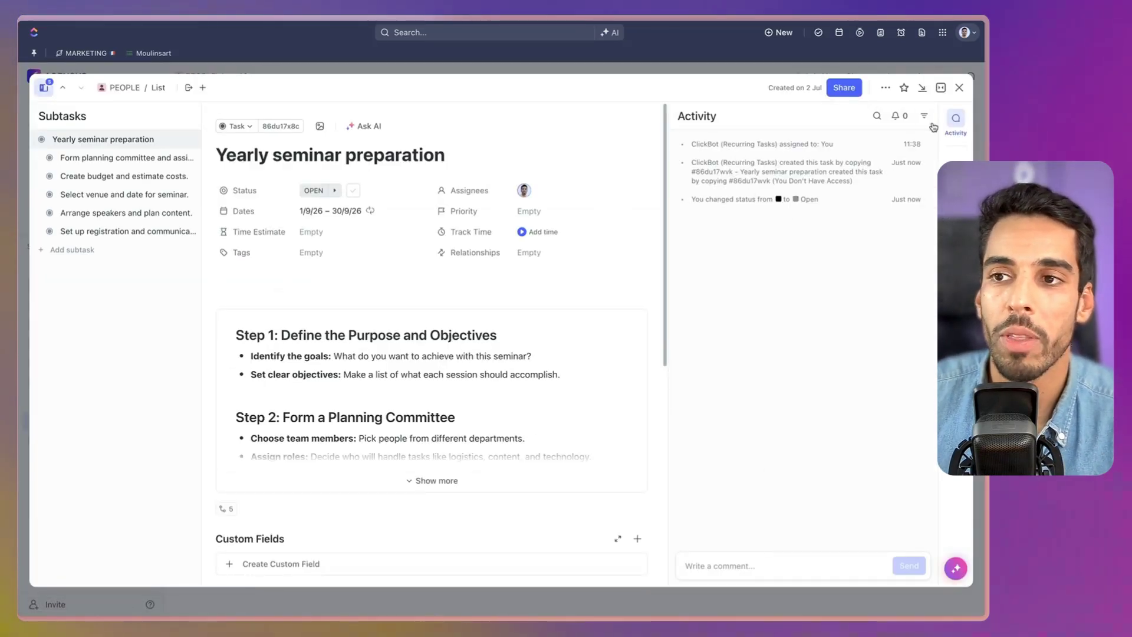
Return to the list and recheck which fields the 2026 copy carries over.
click(960, 88)
click(624, 306)
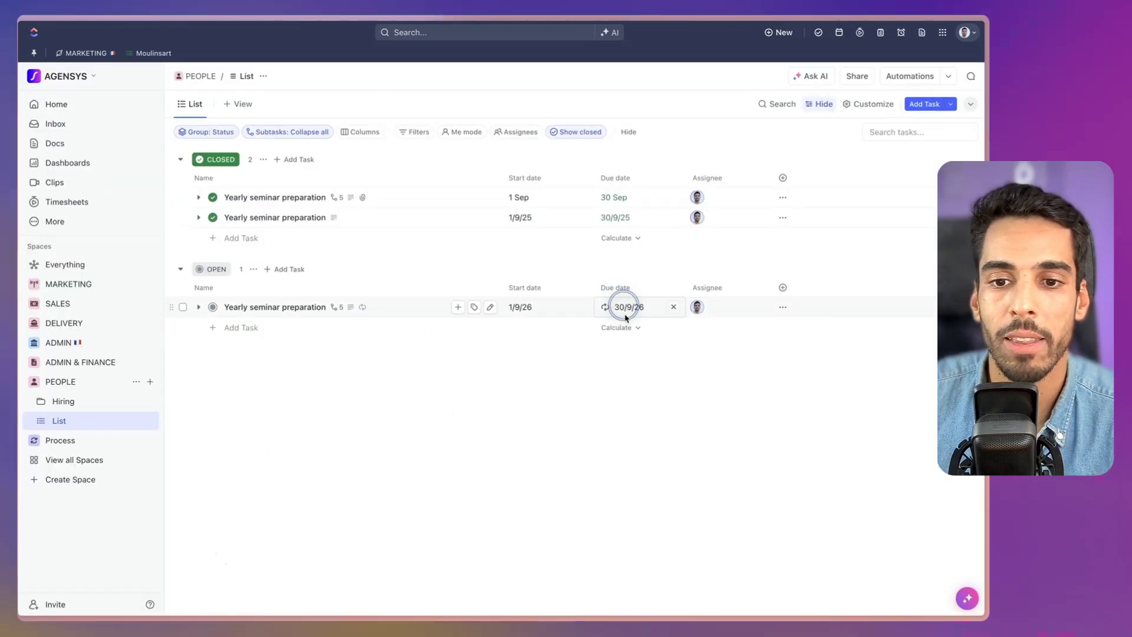
click(661, 517)
click(677, 421)
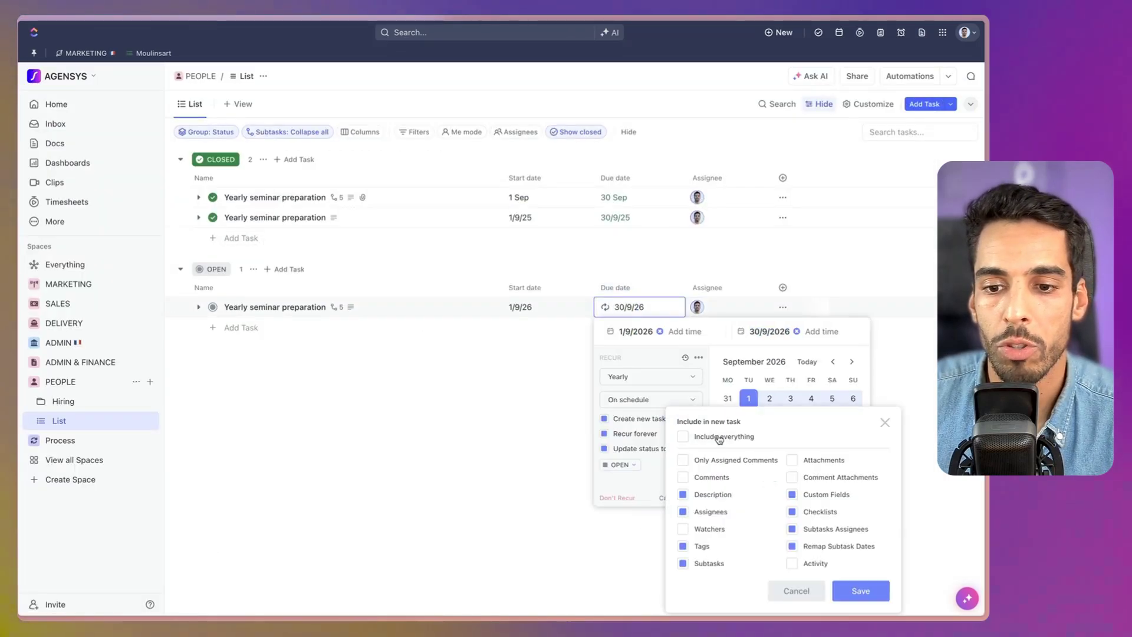